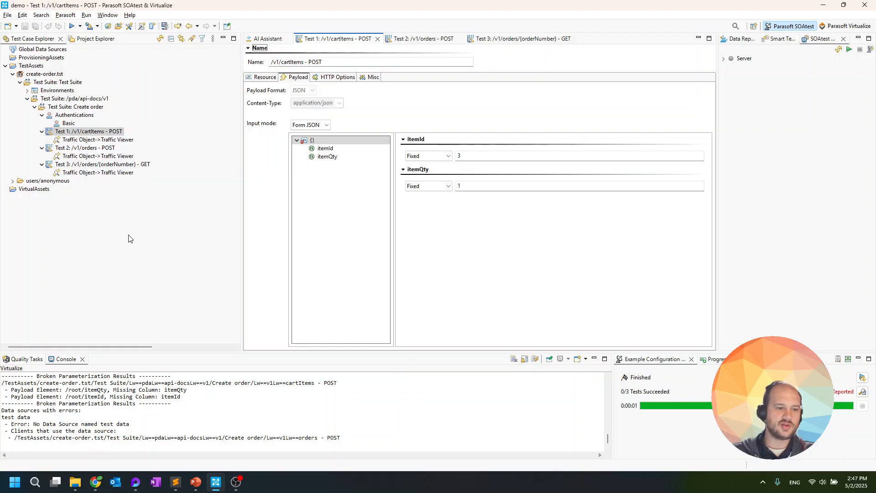
# Open create-order.csv from the TestAssets project in a text view to examine its columns and rows.
pyautogui.click(32, 359)
pyautogui.click(107, 269)
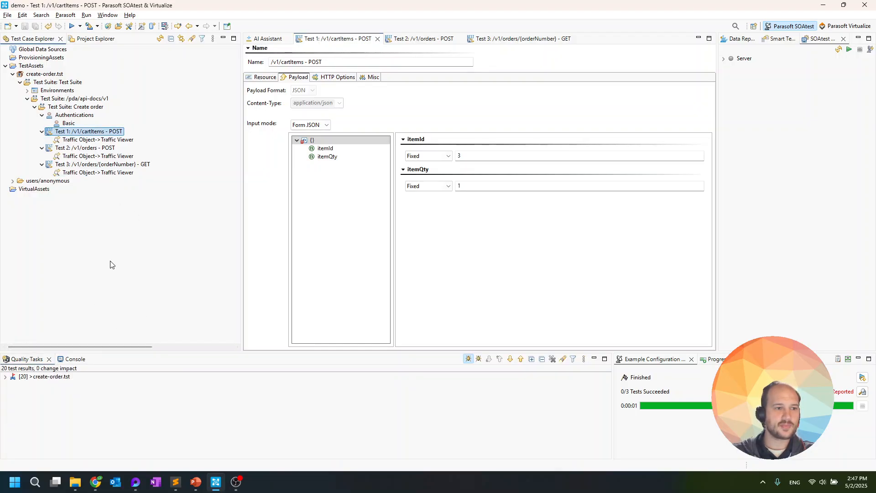
pyautogui.click(90, 38)
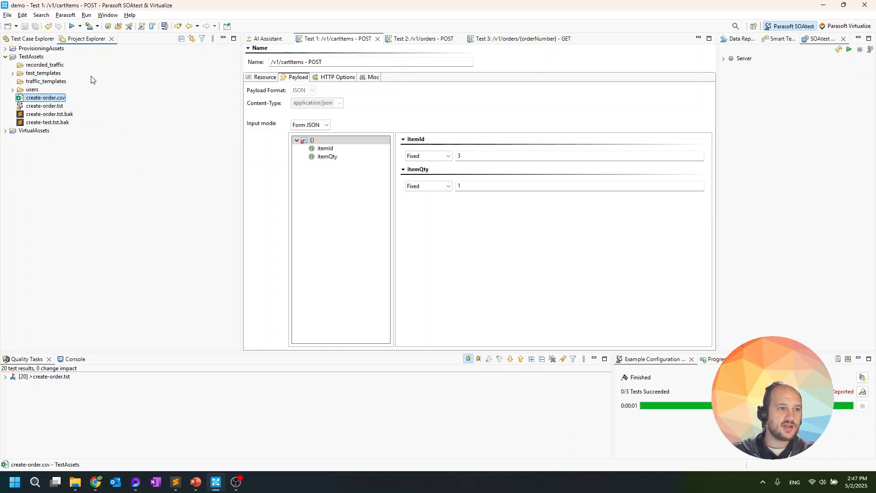
pyautogui.rightClick(50, 99)
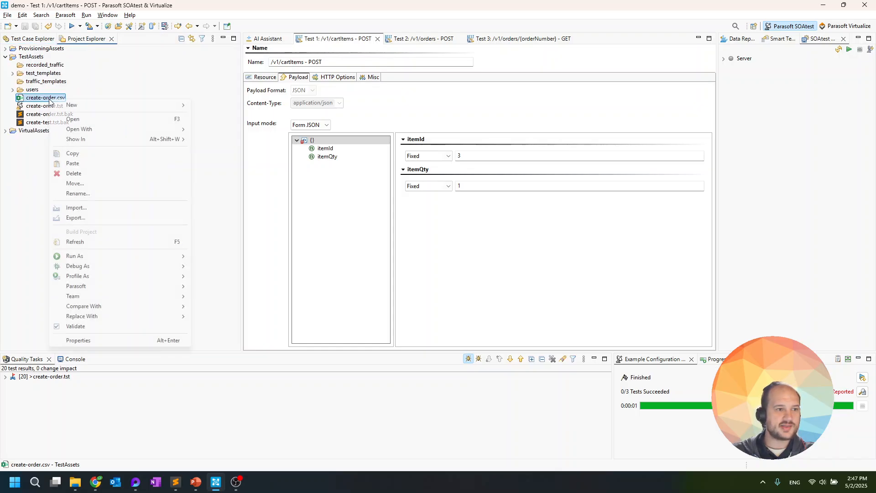
pyautogui.moveTo(129, 129)
pyautogui.click(225, 130)
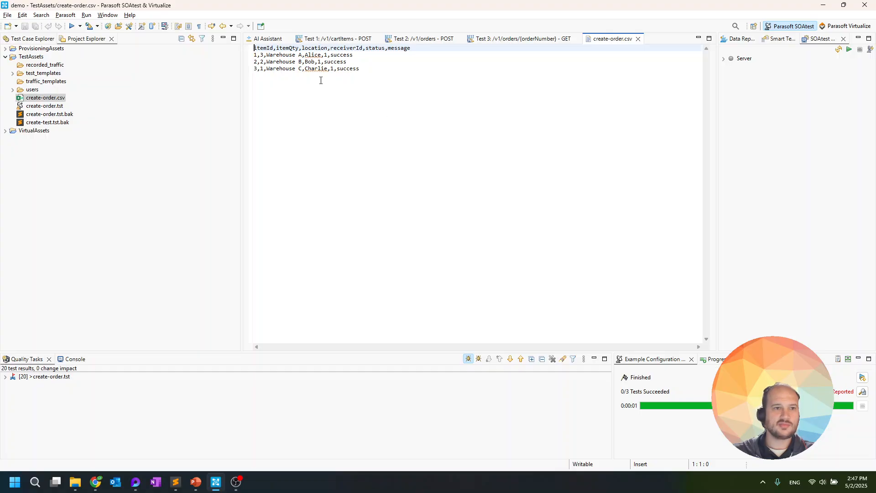
# Add a new CSV data source to the top-level test suite of create-order.tst.
pyautogui.click(34, 39)
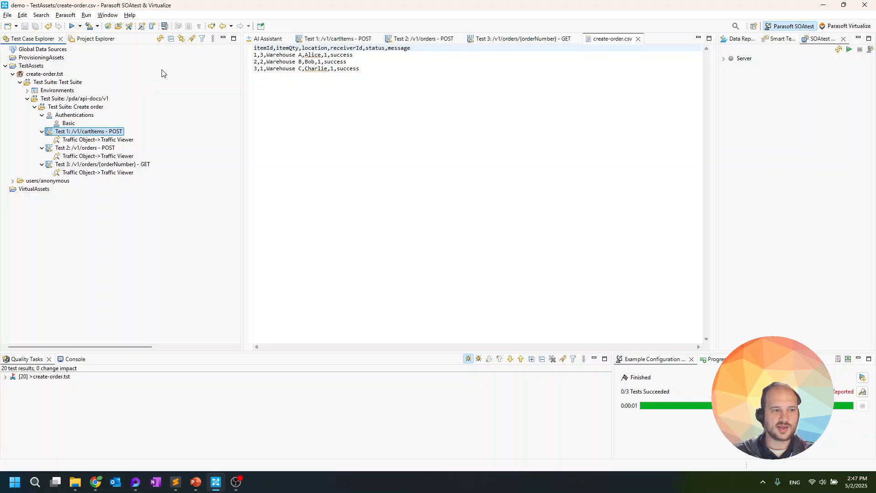
pyautogui.rightClick(59, 84)
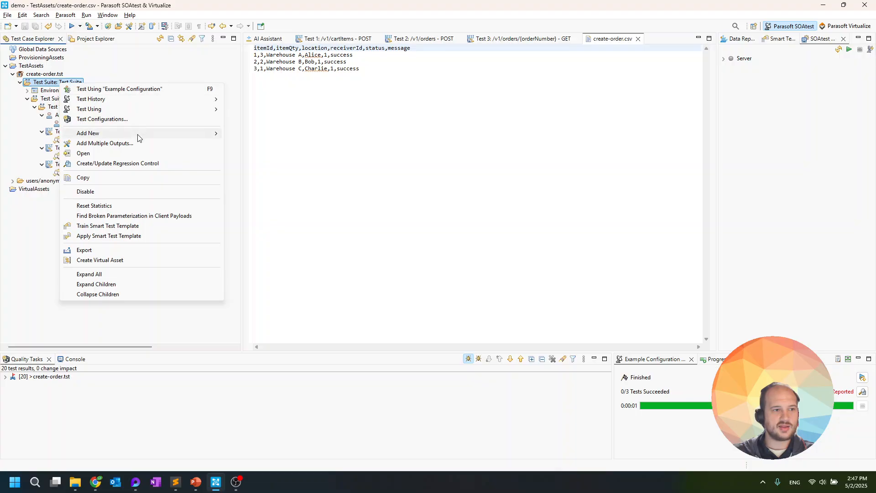
pyautogui.moveTo(210, 134)
pyautogui.click(262, 153)
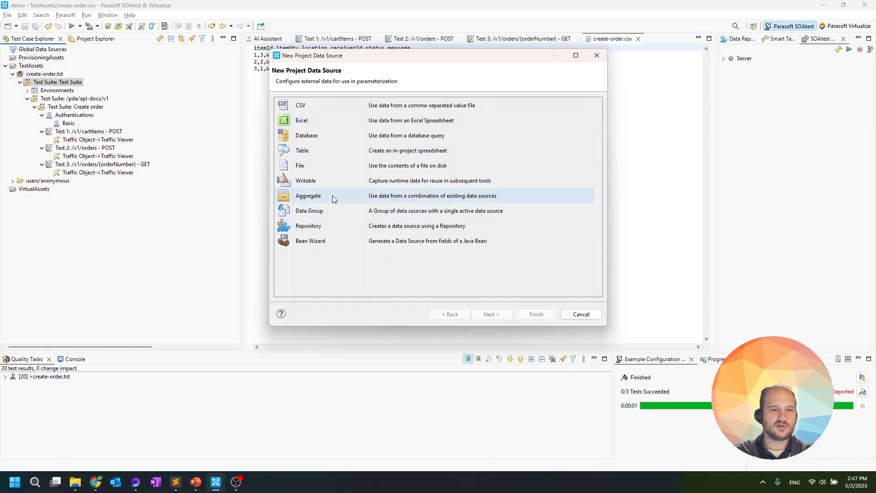
pyautogui.click(343, 112)
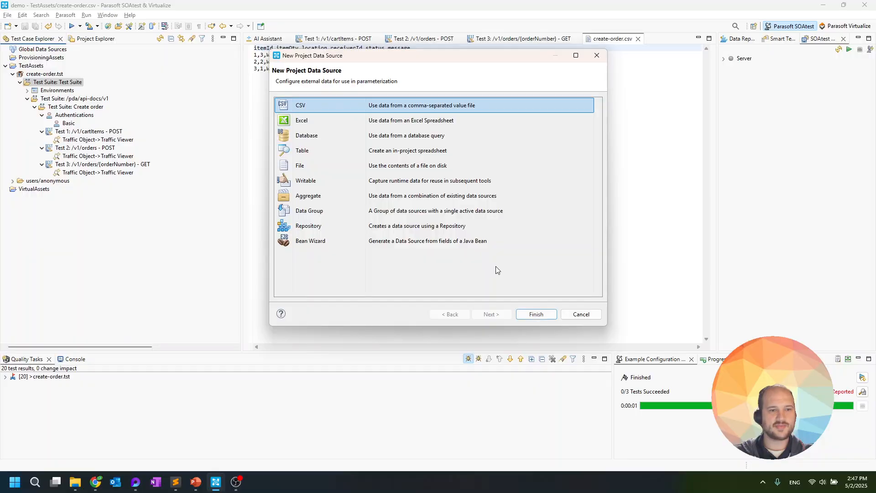
pyautogui.click(527, 315)
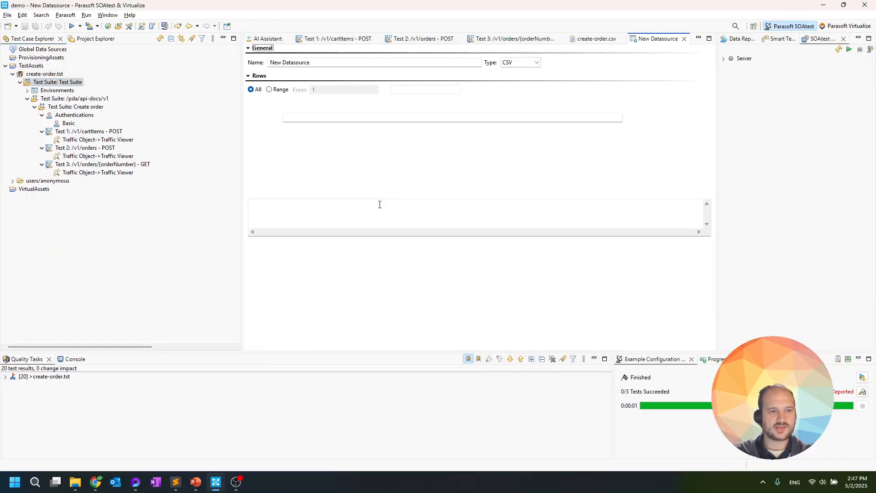
# Name the data source "test data" and set its file path to create-order.csv from the TestAssets workspace project.
pyautogui.moveTo(367, 62); pyautogui.dragTo(142, 65)
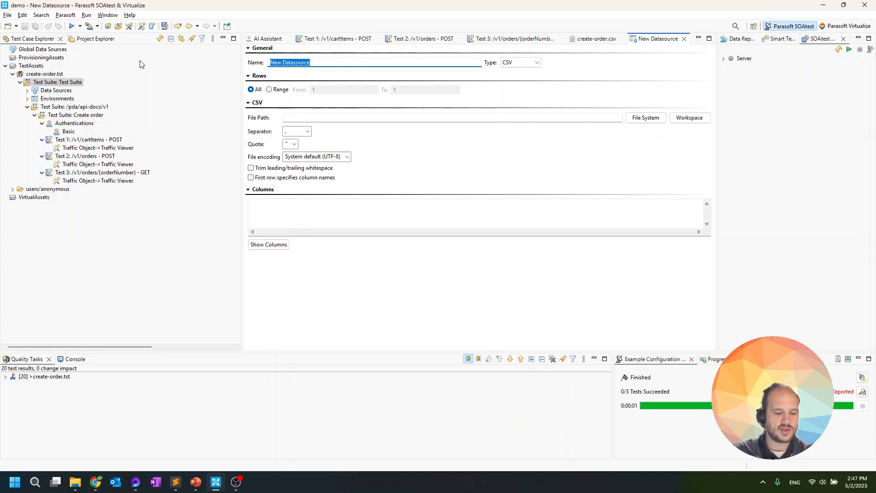
pyautogui.write('test data')
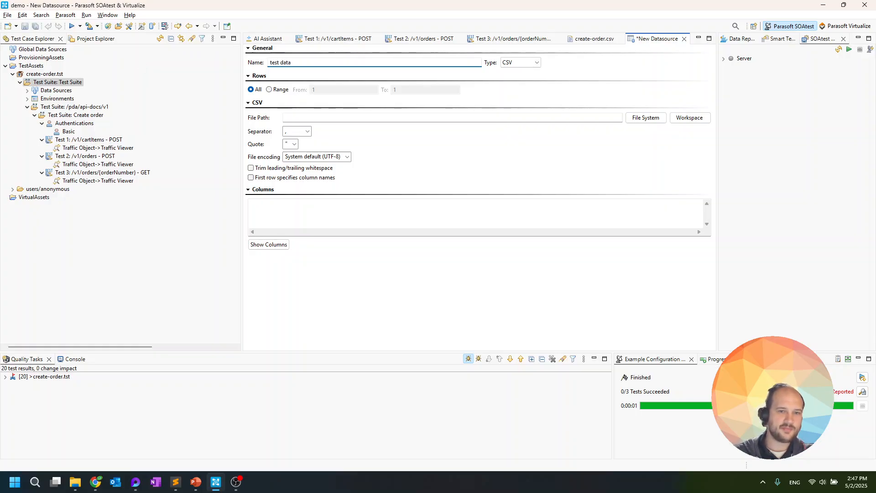
pyautogui.click(689, 117)
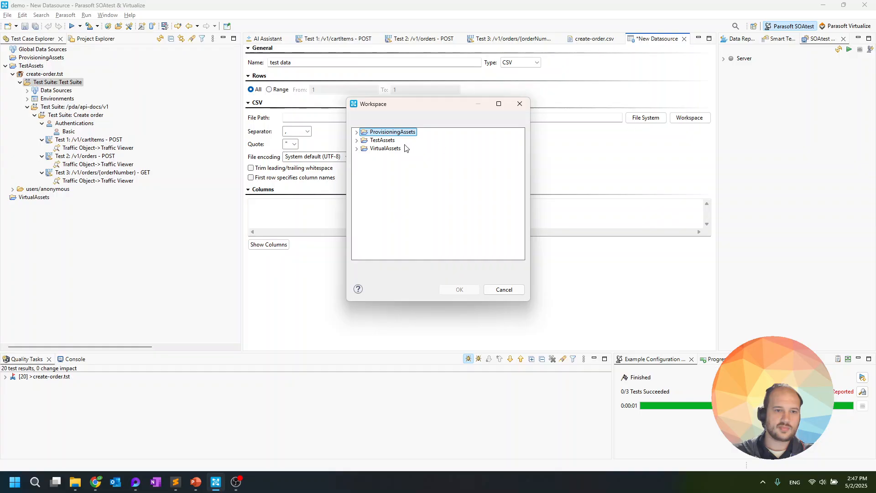
pyautogui.click(356, 140)
pyautogui.click(396, 156)
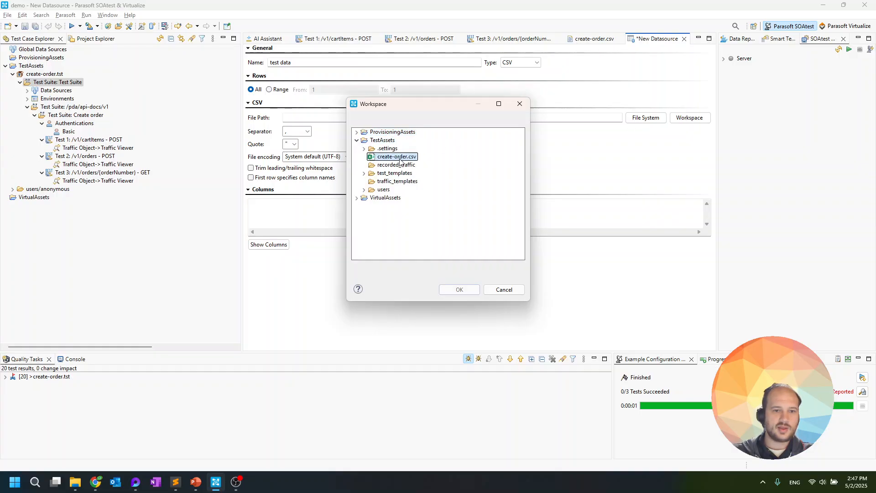
pyautogui.click(459, 289)
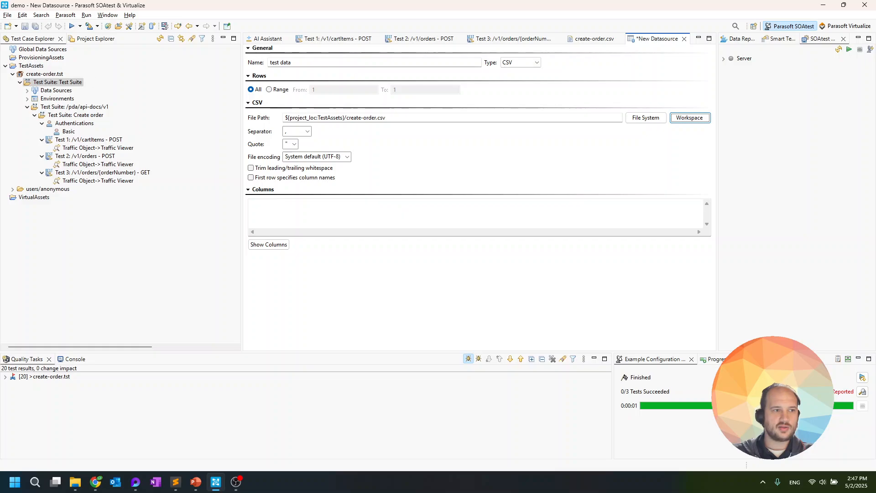
# Use the CSV's first row as column names, list the data source's columns and save it.
pyautogui.click(24, 26)
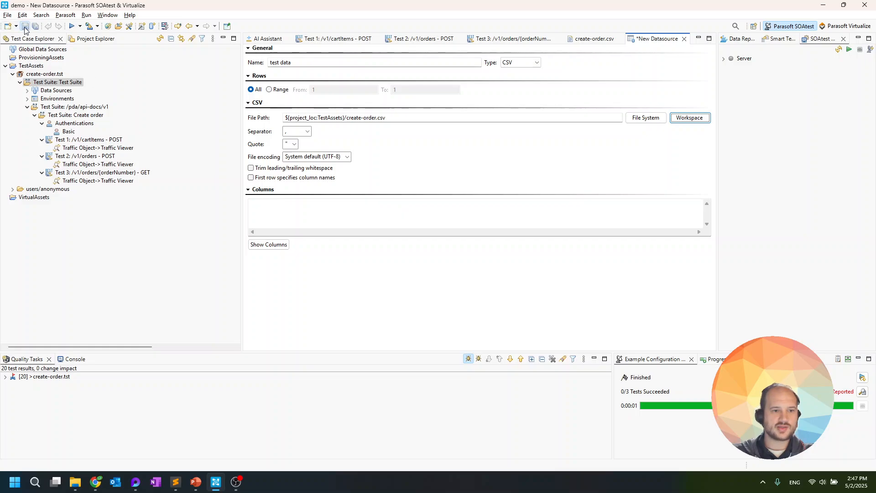
pyautogui.click(251, 177)
pyautogui.click(263, 244)
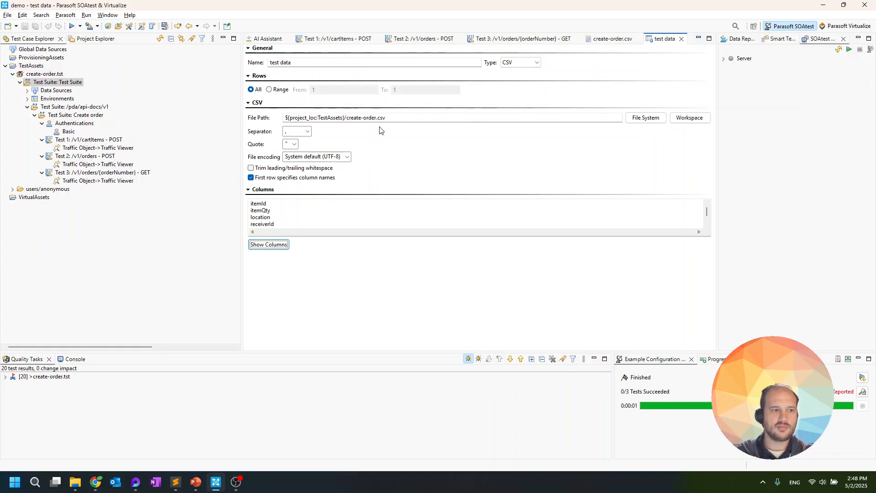
# Parameterize itemId in the /v1/cartItems POST payload with the itemId column and save the test.
pyautogui.click(321, 39)
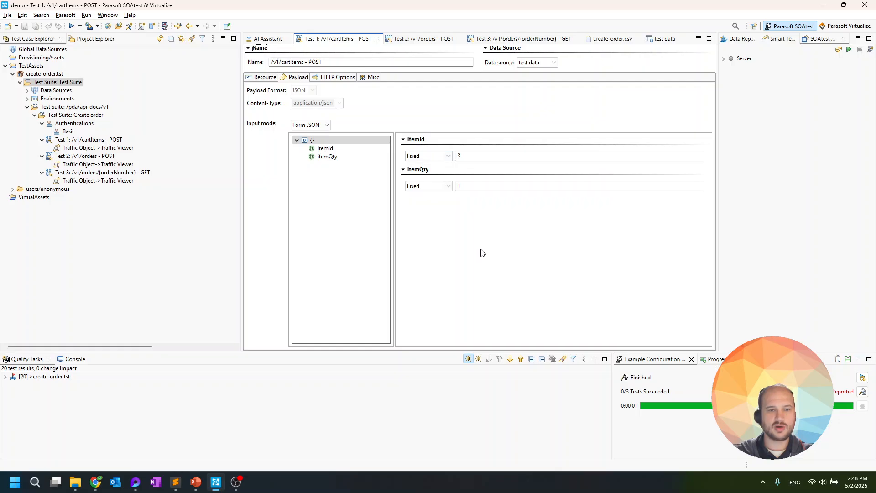
pyautogui.click(448, 156)
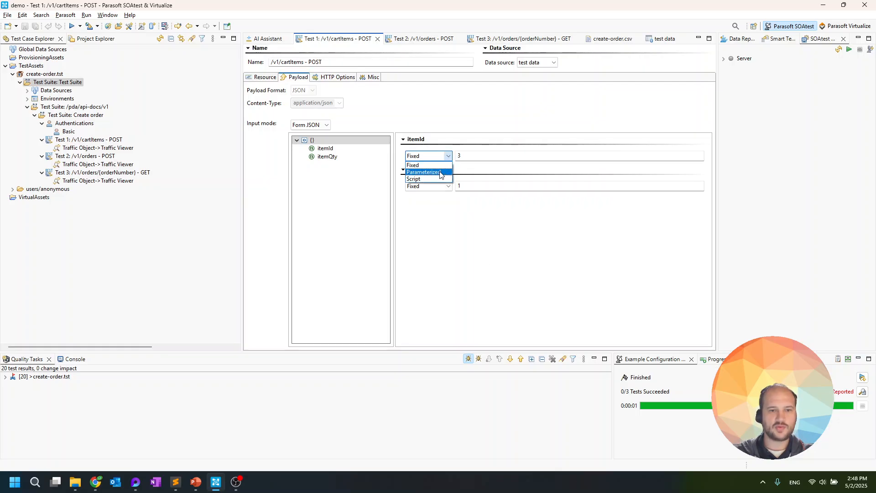
pyautogui.click(441, 172)
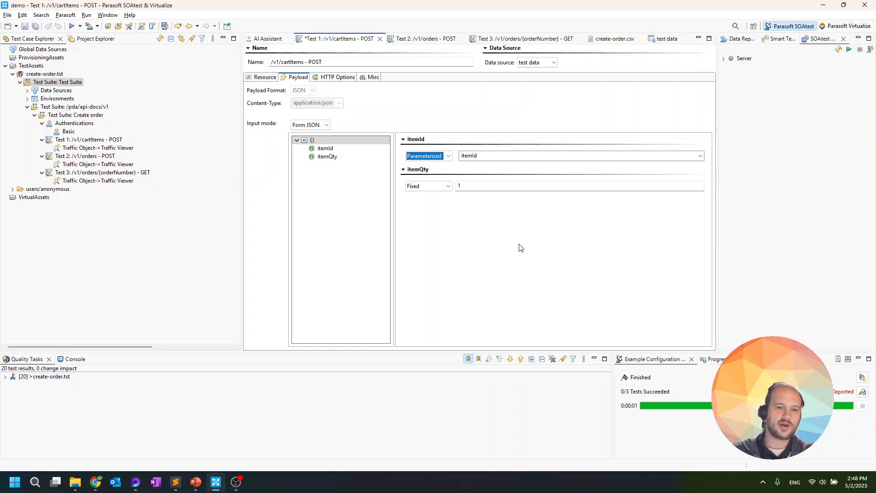
pyautogui.hotkey('ctrl', 's')
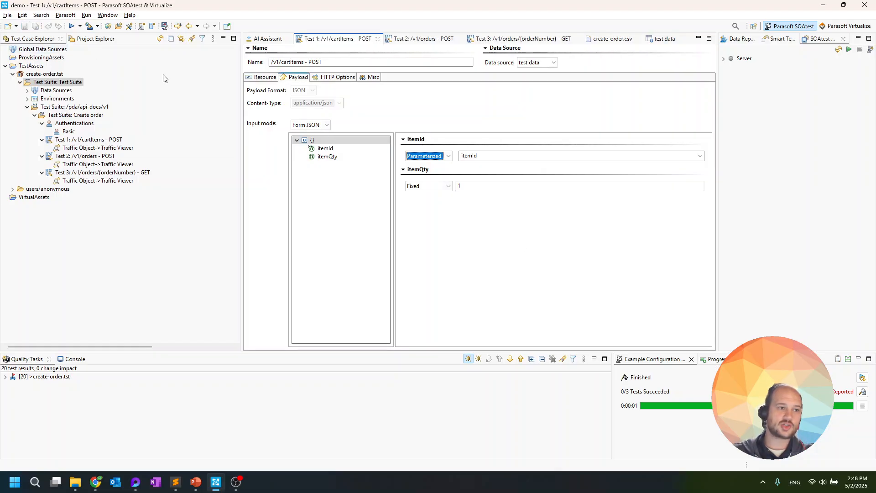
# Populate the whole /v1/cartItems payload from the data source to parameterize itemQty as well, and save the test.
pyautogui.click(325, 141)
pyautogui.rightClick(322, 143)
pyautogui.click(350, 182)
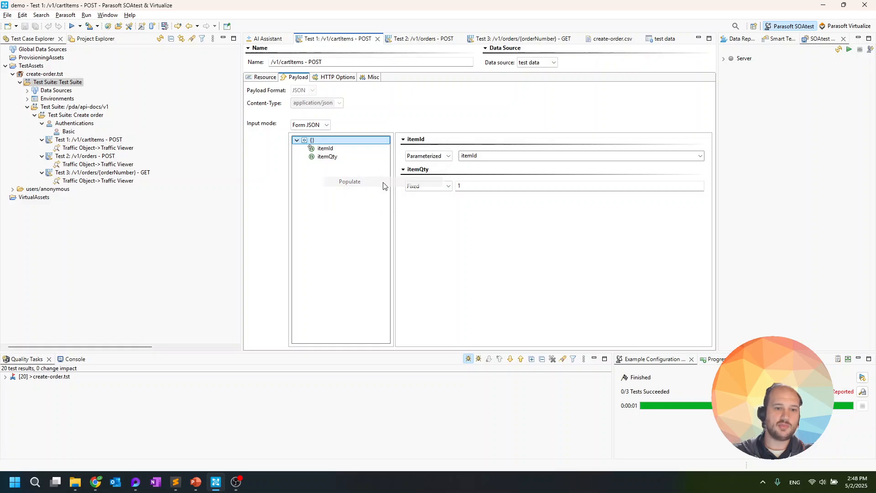
pyautogui.click(487, 281)
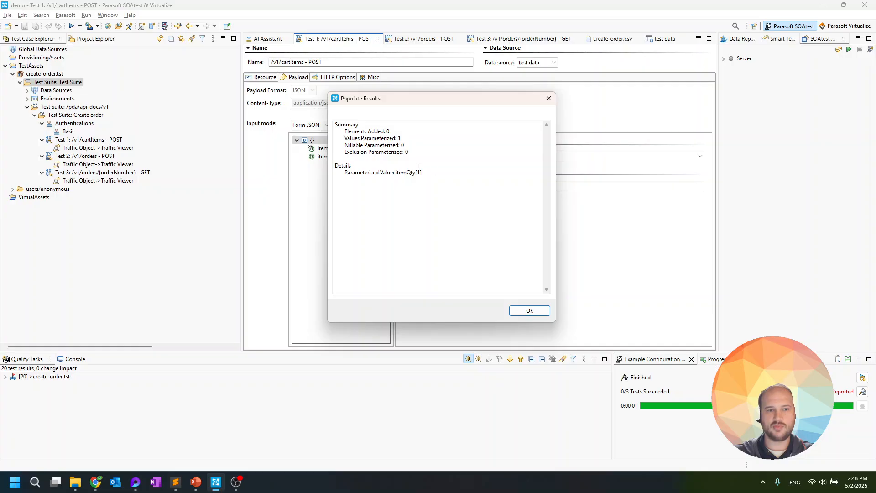
pyautogui.click(529, 311)
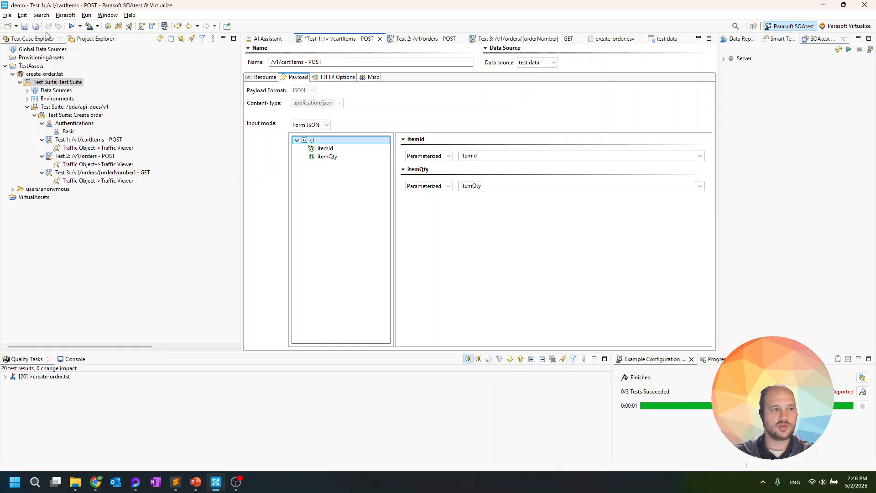
pyautogui.click(25, 26)
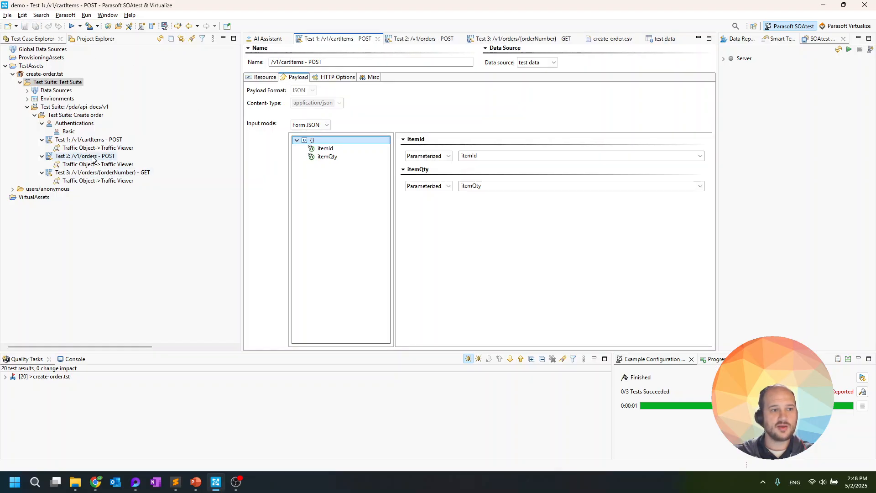
# Populate the /v1/orders POST payload from the data source, parameterizing location and receiverId, and save the test.
pyautogui.click(92, 157)
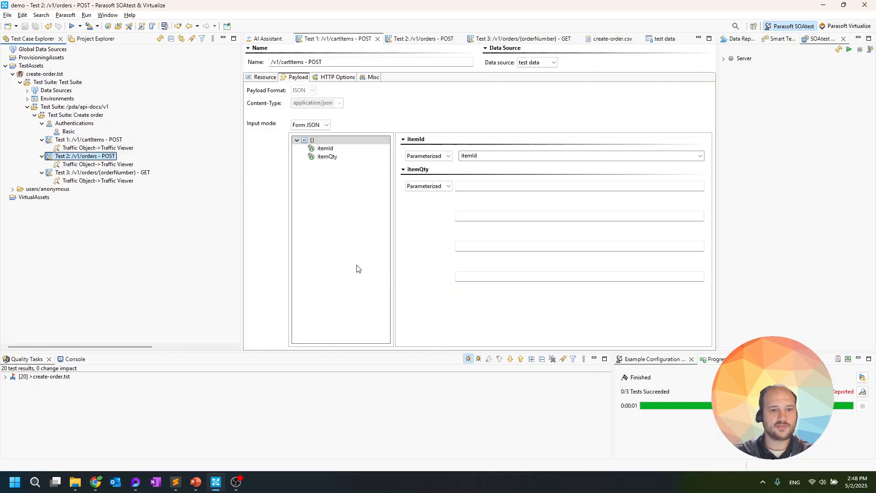
pyautogui.click(312, 140)
pyautogui.rightClick(312, 142)
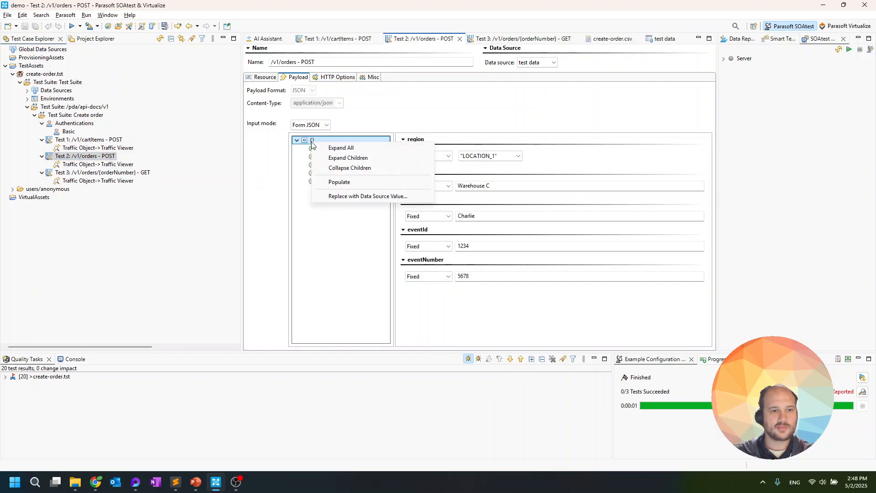
pyautogui.click(340, 181)
pyautogui.click(496, 279)
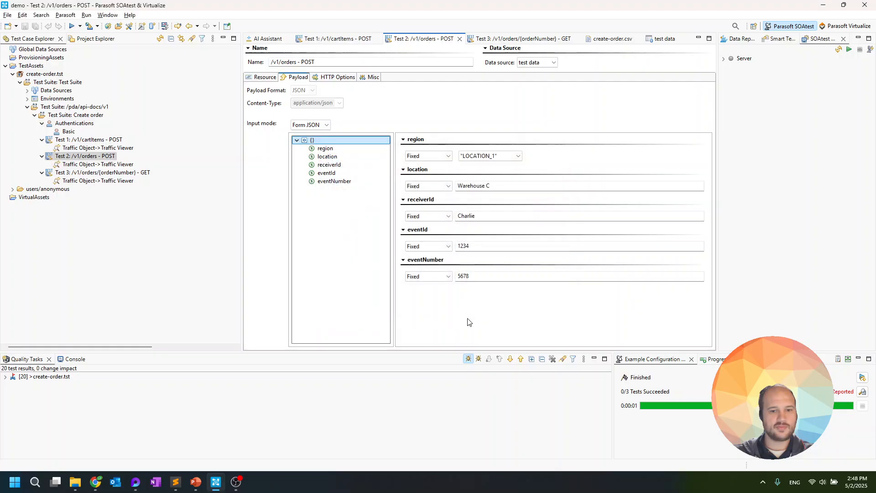
pyautogui.click(525, 311)
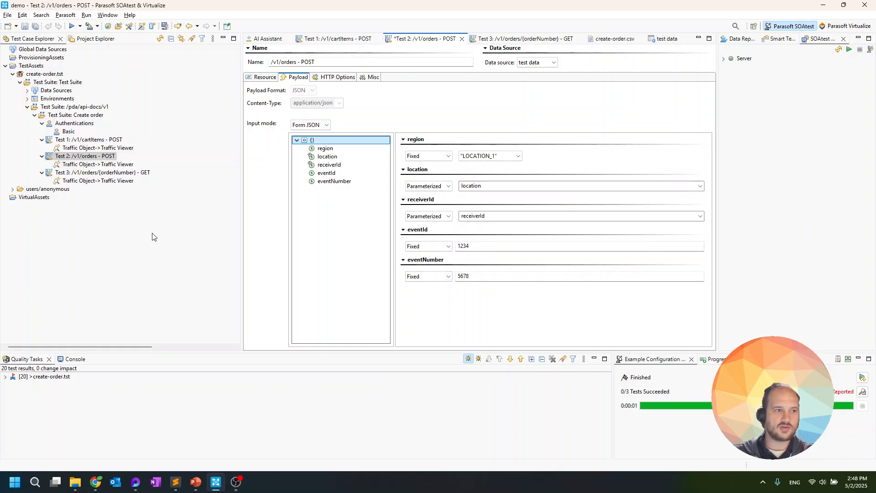
pyautogui.click(25, 26)
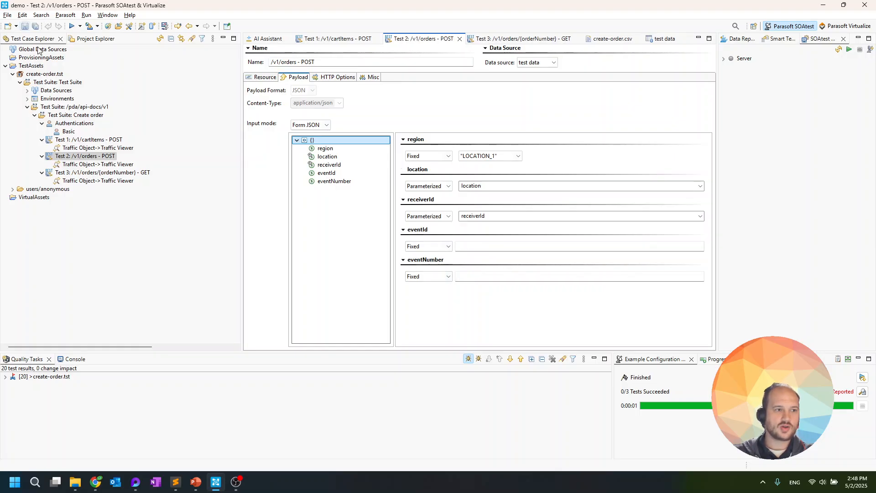
# Add a Data Generator Tool test to the Create order suite and move it ahead of the /v1/cartItems test.
pyautogui.rightClick(71, 115)
pyautogui.moveTo(214, 166)
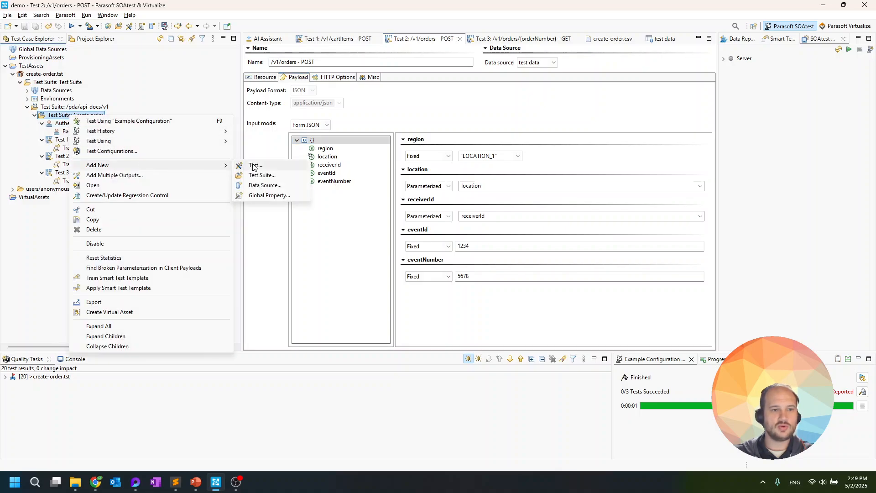
pyautogui.click(254, 166)
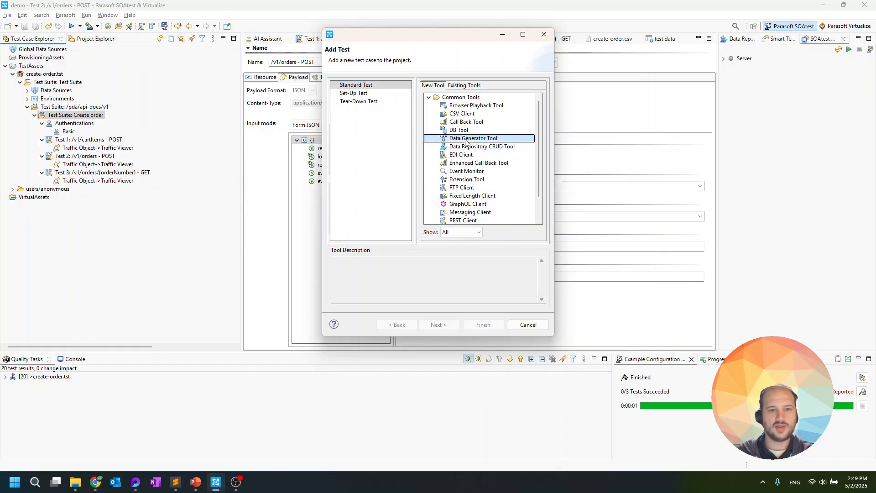
pyautogui.click(465, 139)
pyautogui.click(483, 324)
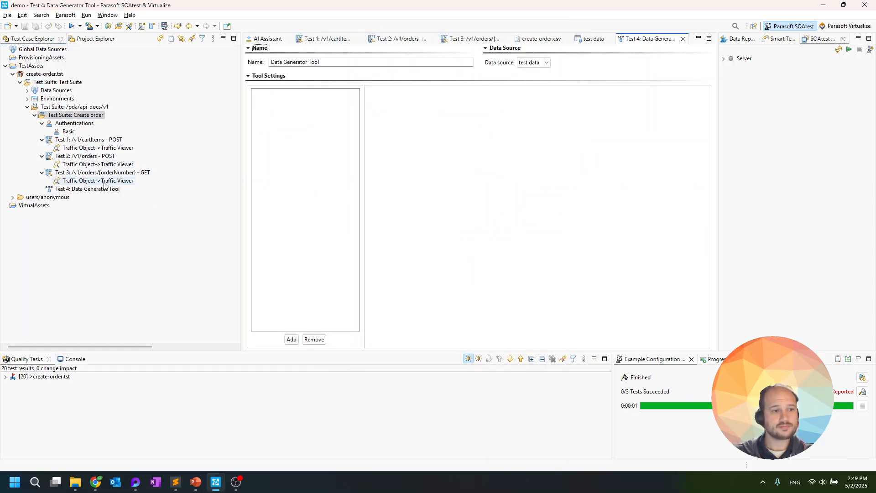
pyautogui.moveTo(98, 188); pyautogui.dragTo(91, 140)
pyautogui.doubleClick(91, 141)
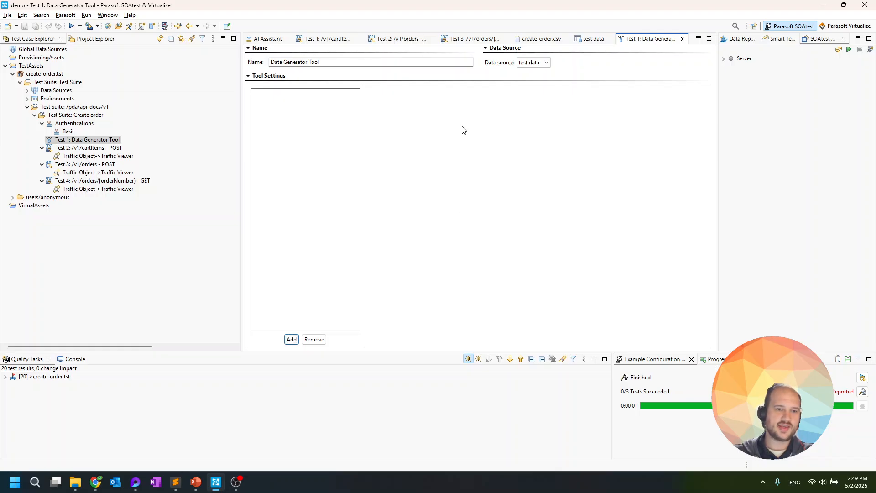
# Add a Number data type to the Data Generator Tool.
pyautogui.click(291, 339)
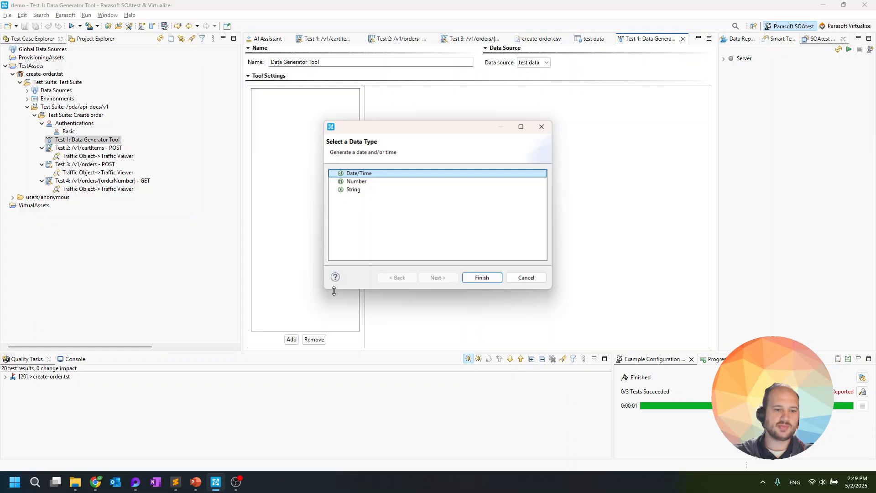
pyautogui.click(400, 183)
pyautogui.click(483, 278)
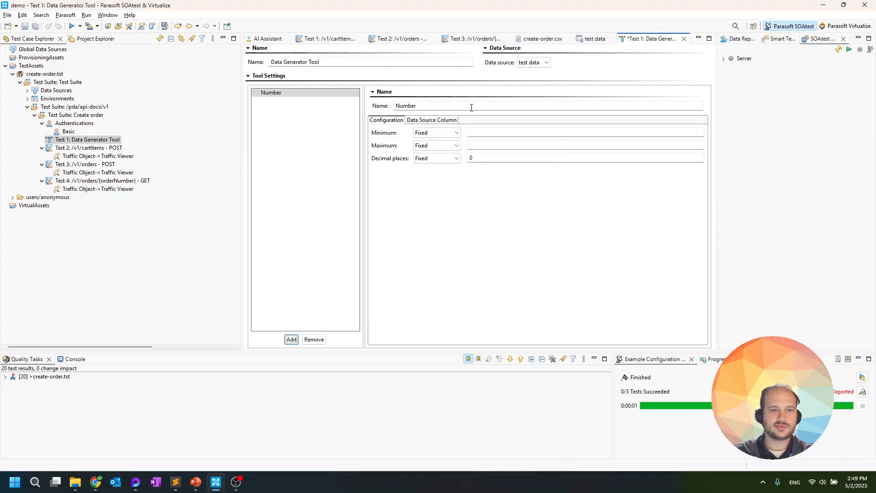
# Name the number generator id and give it the custom data source column name evenetId.
pyautogui.write('id')
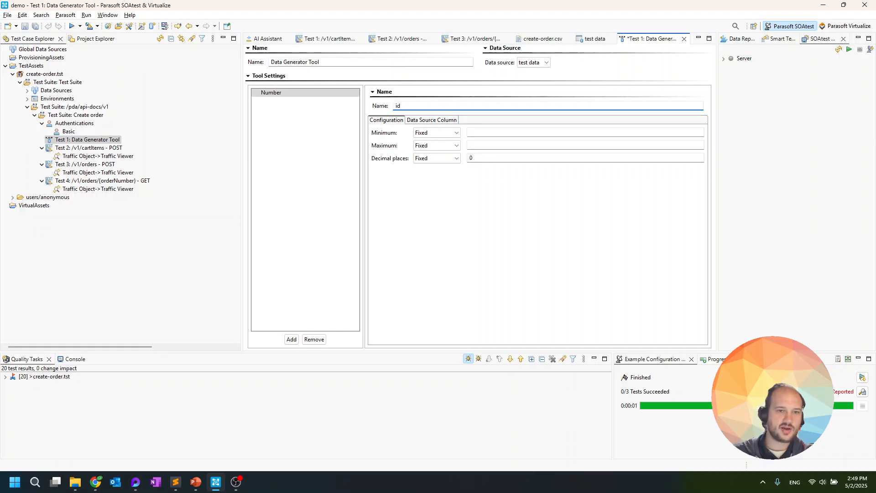
pyautogui.click(444, 121)
pyautogui.click(380, 133)
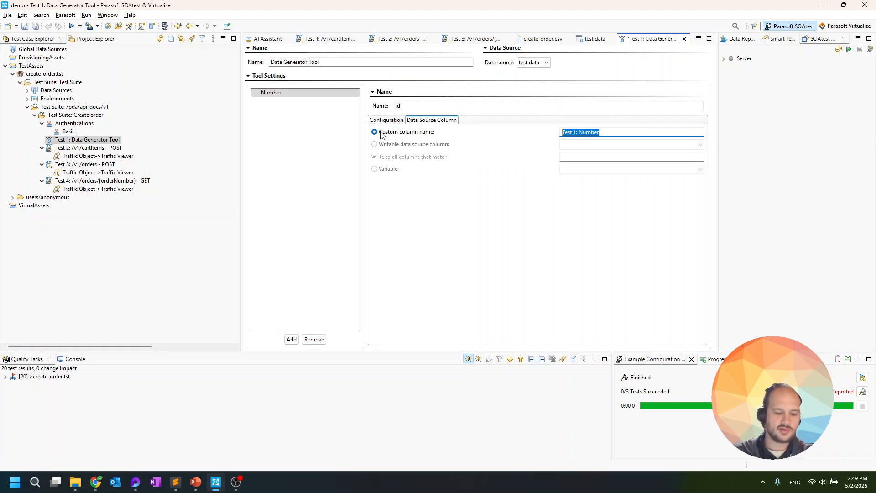
pyautogui.write('evenetId')
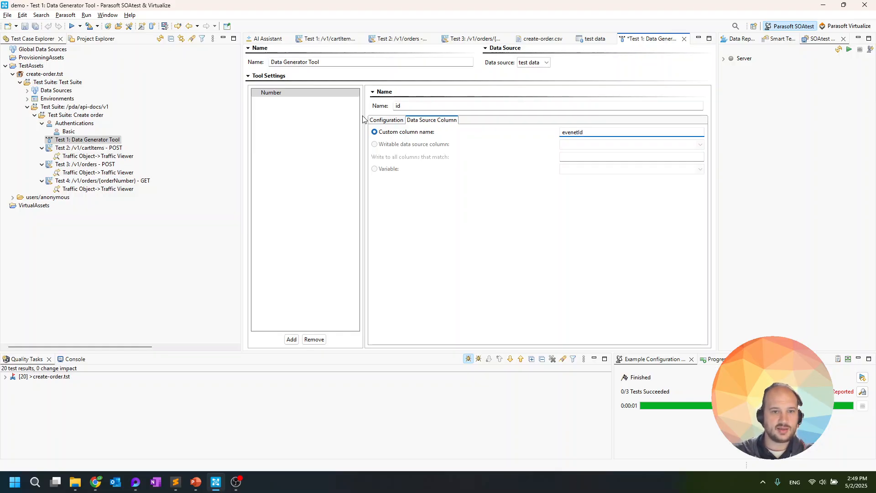
# Set the id generator's fixed minimum to 10000 and maximum to 99999, and save the Data Generator Tool.
pyautogui.click(397, 120)
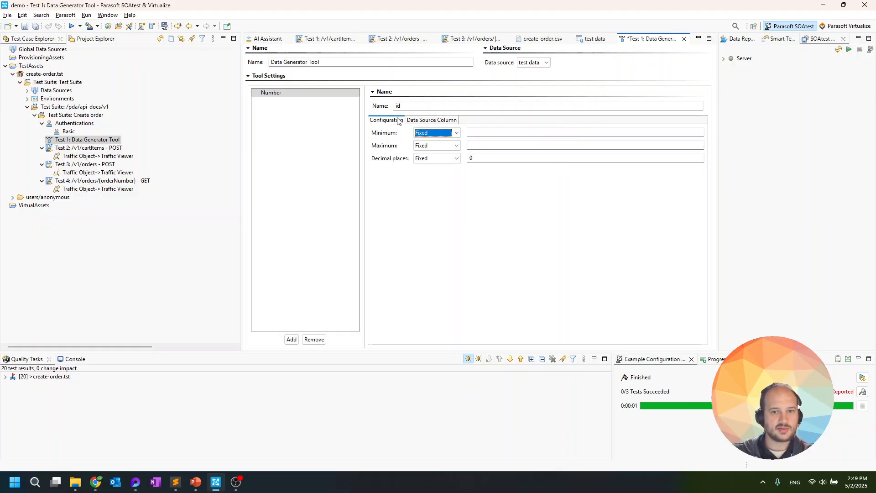
pyautogui.click(499, 131)
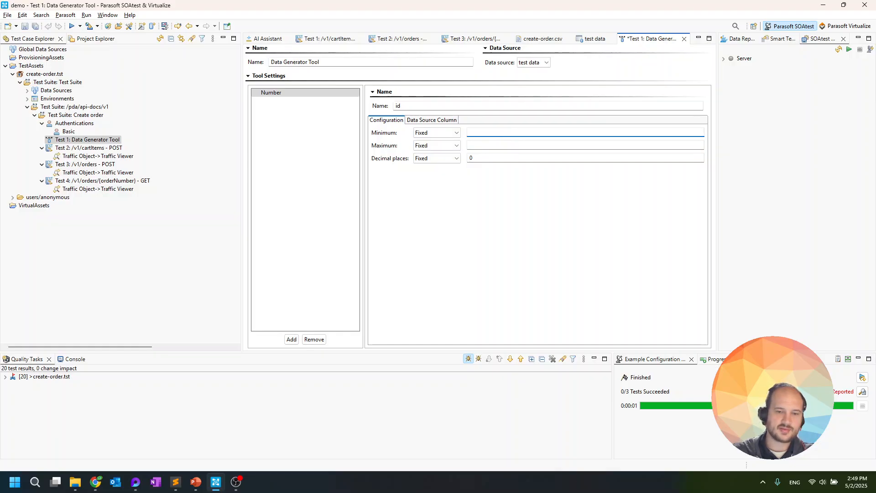
pyautogui.write('10000')
pyautogui.press('Tab')
pyautogui.press('Tab')
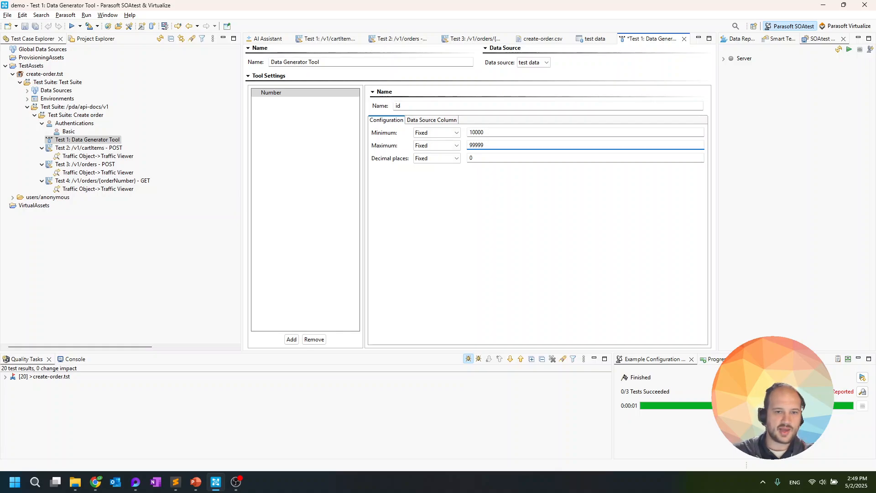
pyautogui.click(25, 26)
# Duplicate the id generator within the Data Generator Tool, rename the copy as number, and save.
pyautogui.click(294, 101)
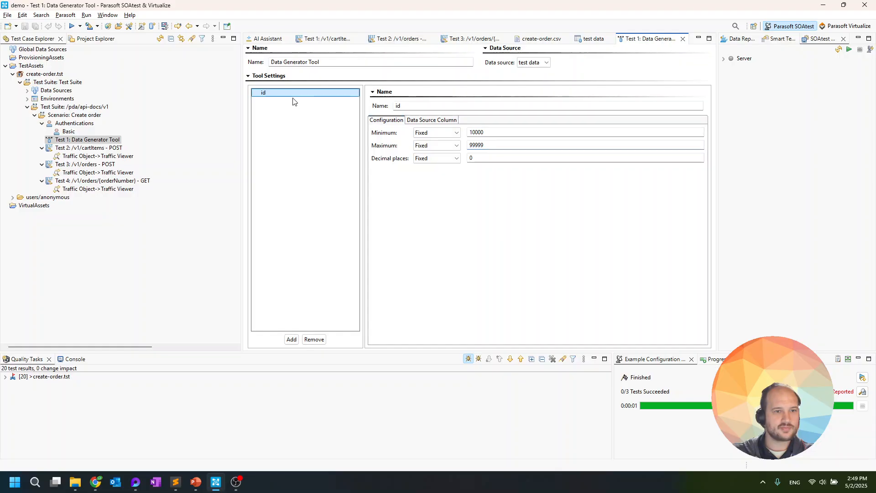
pyautogui.rightClick(295, 101)
pyautogui.rightClick(294, 104)
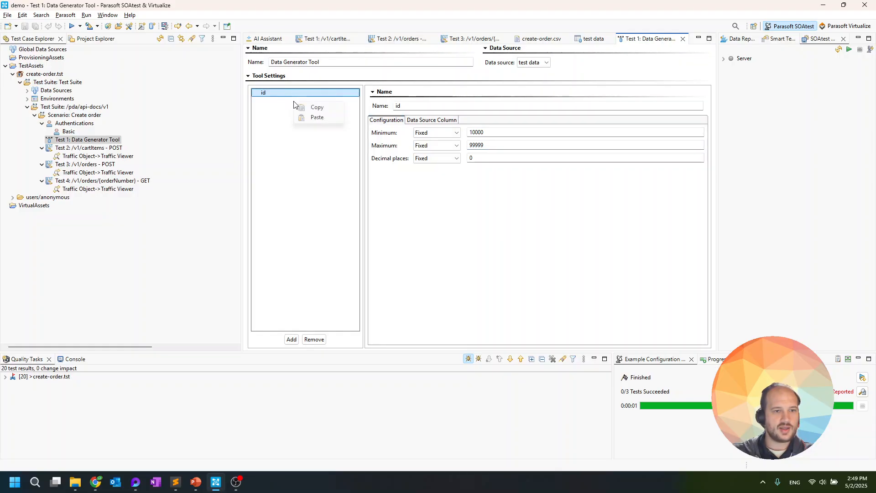
pyautogui.click(317, 117)
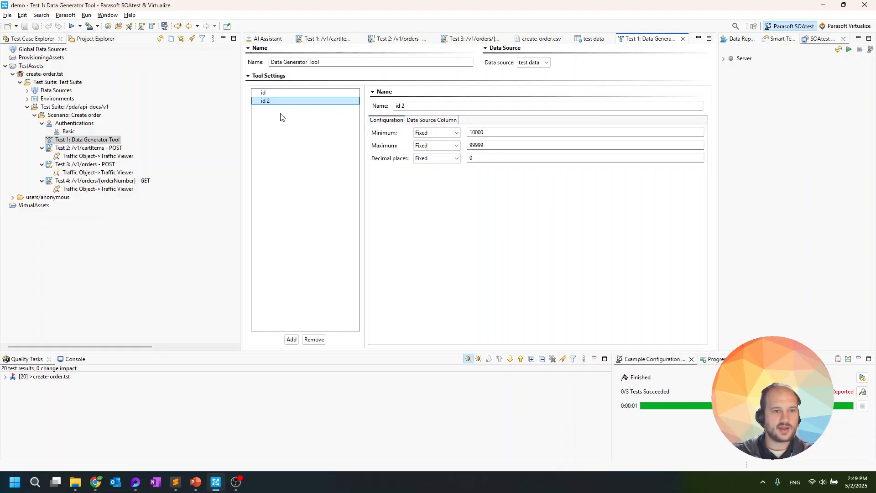
pyautogui.tripleClick(429, 104)
pyautogui.write('number')
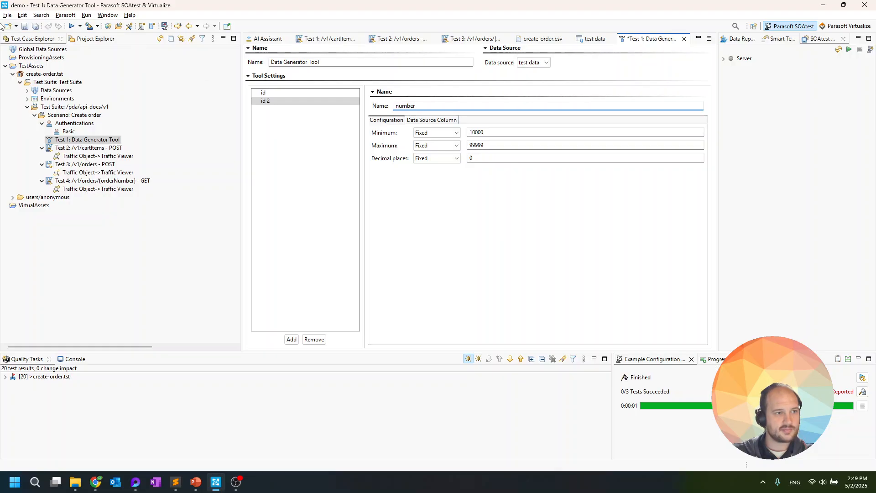
pyautogui.hotkey('ctrl', 's')
# Set the number generator's custom data source column name to eventNumber, save the tool, and check its number range.
pyautogui.click(442, 121)
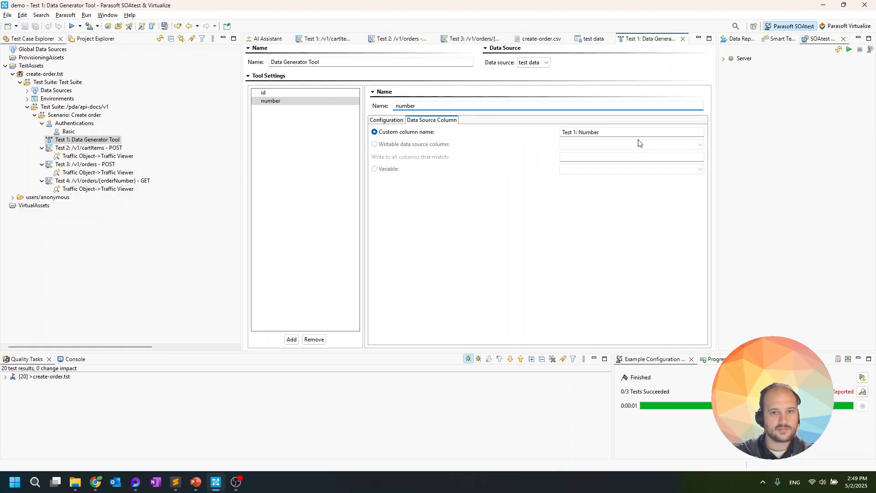
pyautogui.moveTo(640, 133); pyautogui.dragTo(436, 138)
pyautogui.write('even')
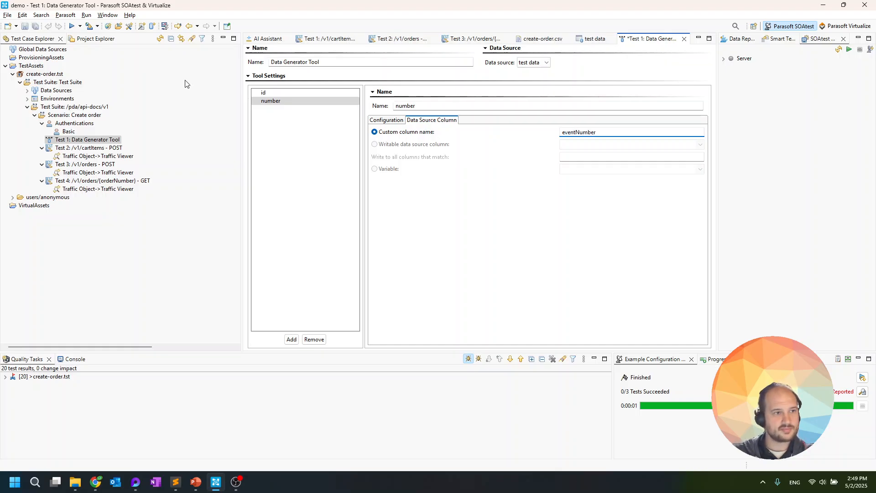
pyautogui.click(25, 26)
pyautogui.click(386, 120)
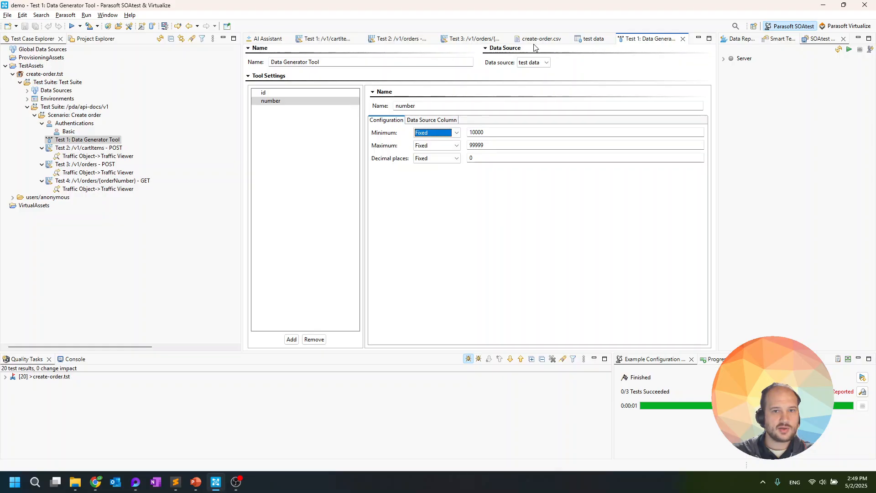
# Parameterize eventId with the evenetId column and eventNumber with the eventNumber column in the /v1/orders POST payload, and save the test.
pyautogui.click(415, 40)
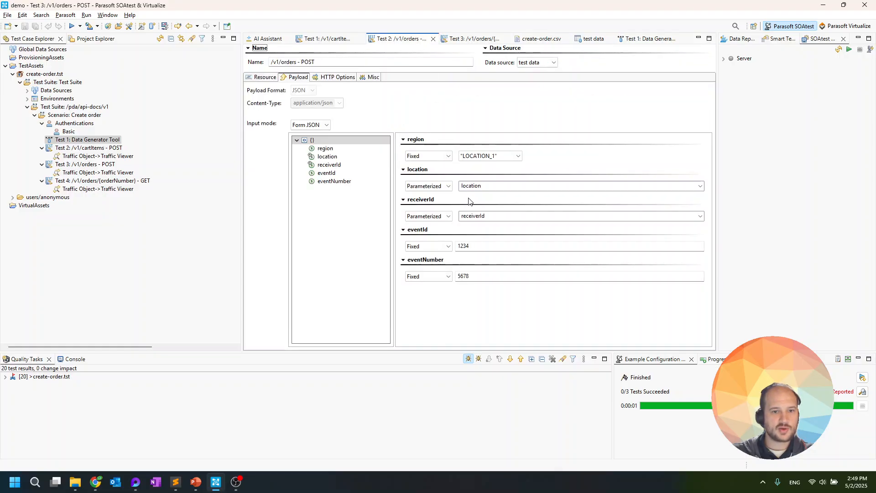
pyautogui.click(435, 246)
pyautogui.click(441, 263)
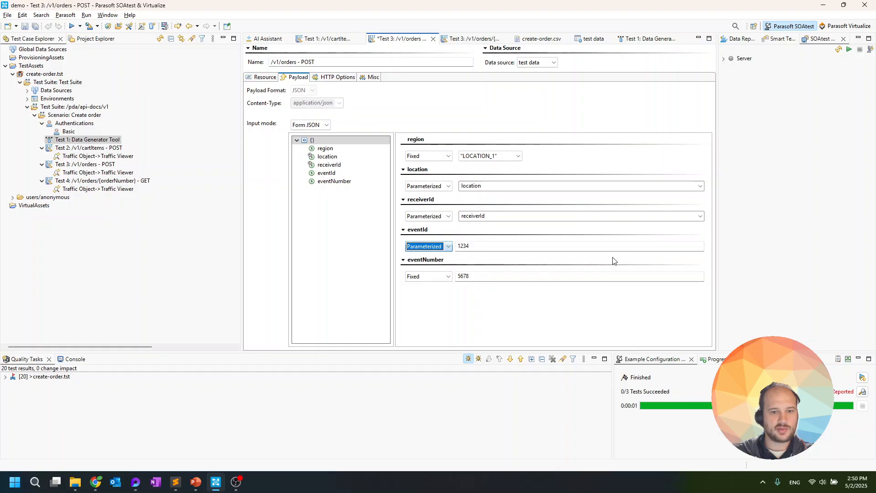
pyautogui.click(700, 247)
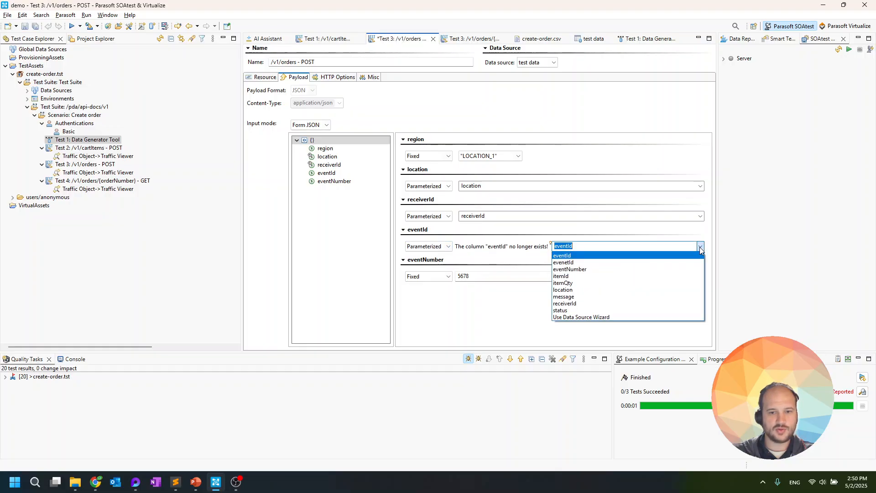
pyautogui.click(619, 262)
pyautogui.click(439, 277)
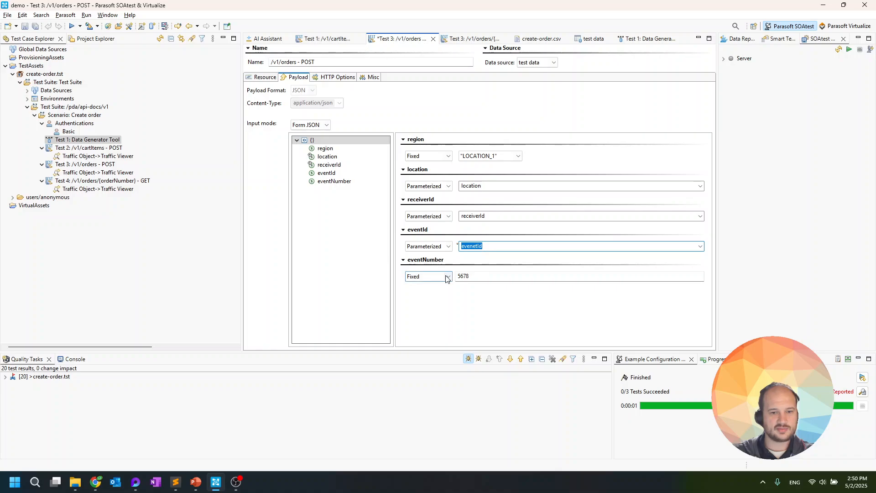
pyautogui.click(441, 292)
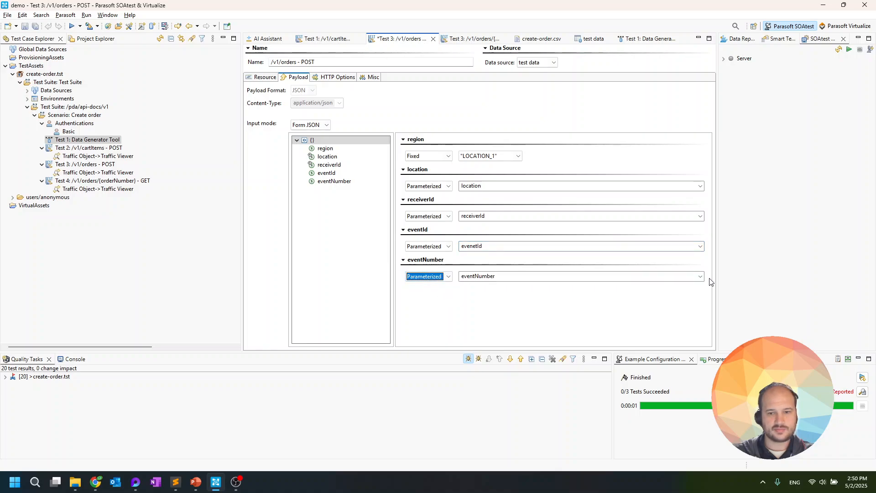
pyautogui.click(25, 26)
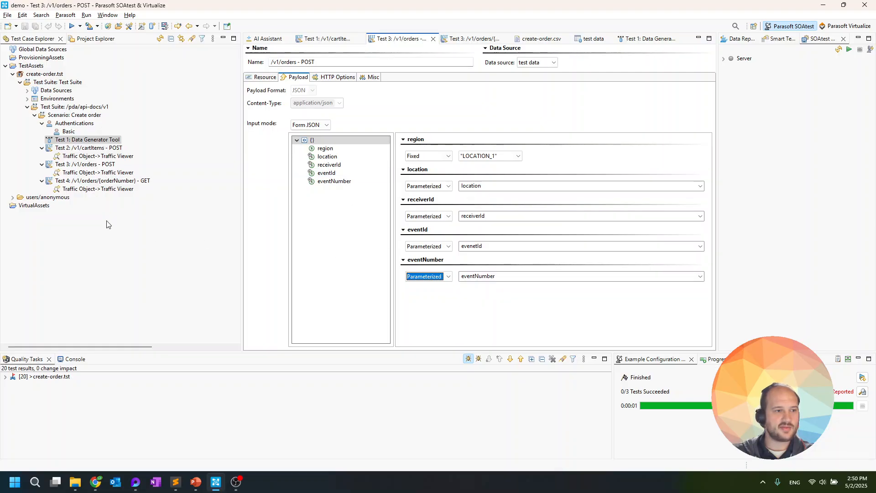
# Run the /pda/api-docs/v1 test suite using Example Configuration and examine the /v1/cartItems POST traffic and its data source rows.
pyautogui.rightClick(66, 109)
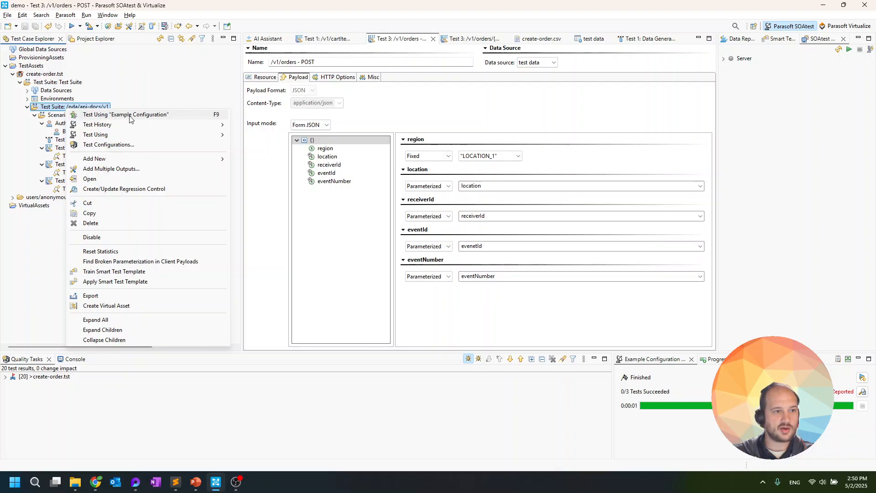
pyautogui.click(129, 115)
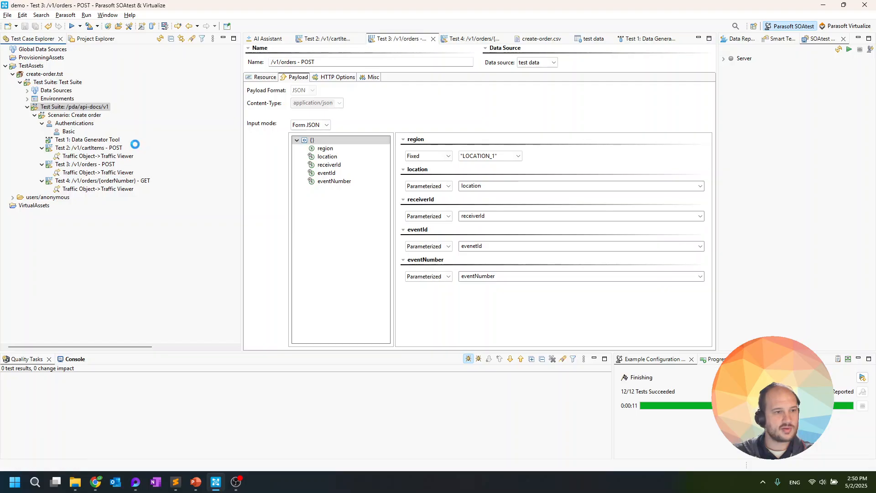
pyautogui.doubleClick(105, 156)
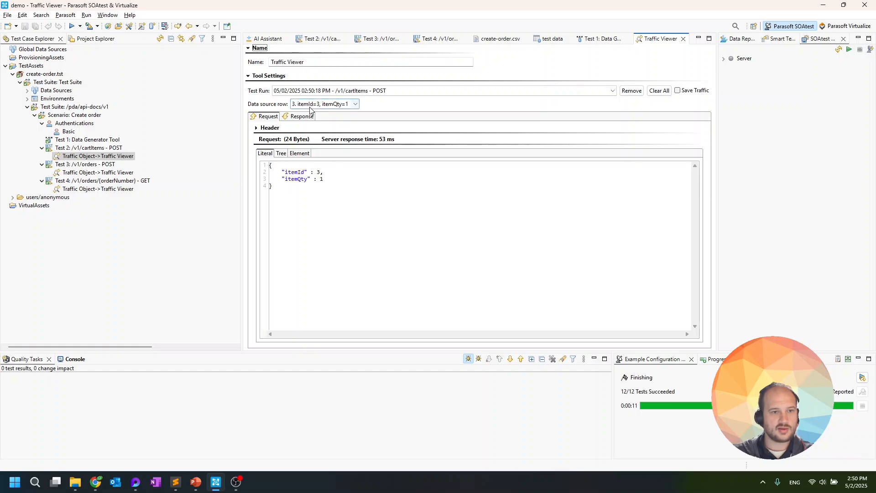
pyautogui.click(356, 104)
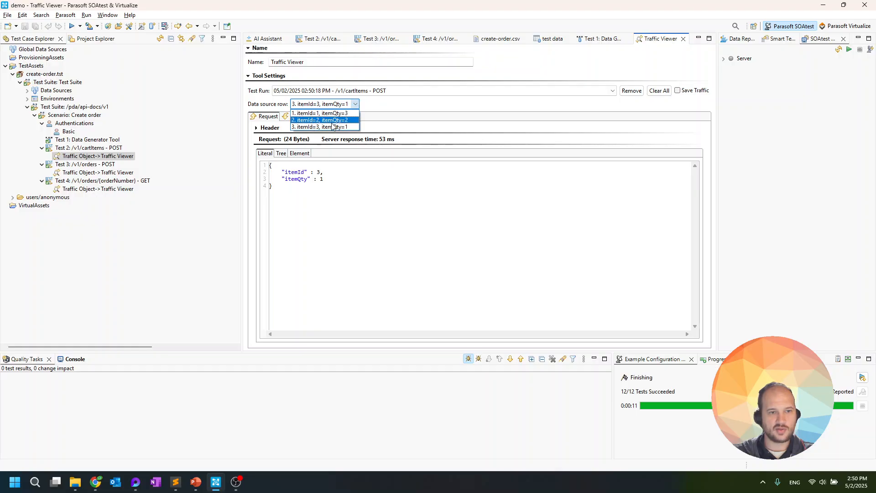
pyautogui.click(211, 237)
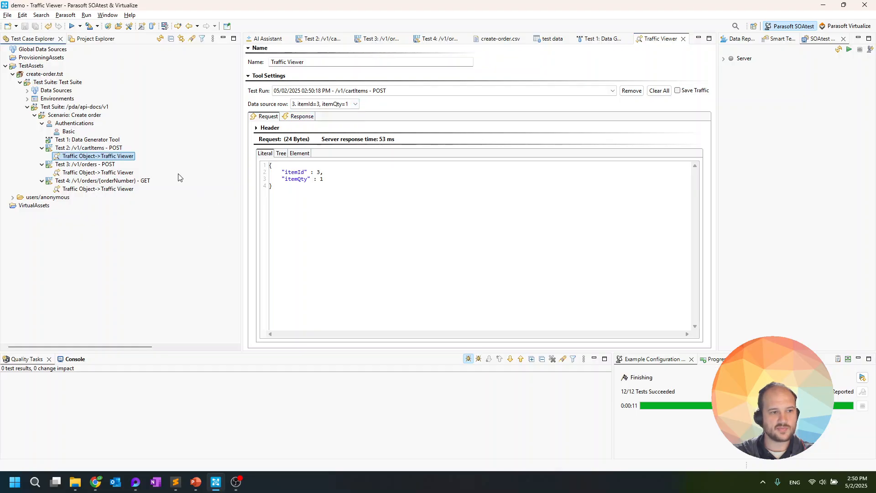
# Set the orderNumber path parameter of the /v1/orders/{orderNumber} GET test to Parameterized and start the Data Source Wizard for its value.
pyautogui.doubleClick(99, 181)
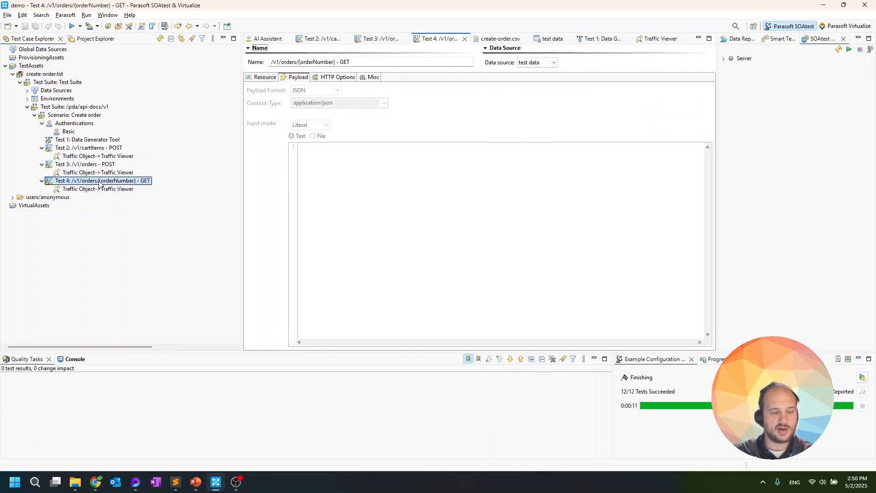
pyautogui.click(266, 78)
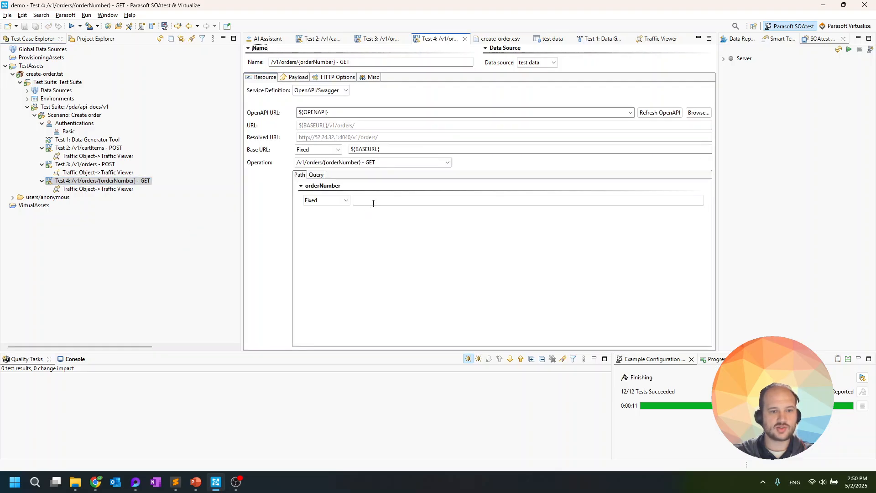
pyautogui.click(380, 197)
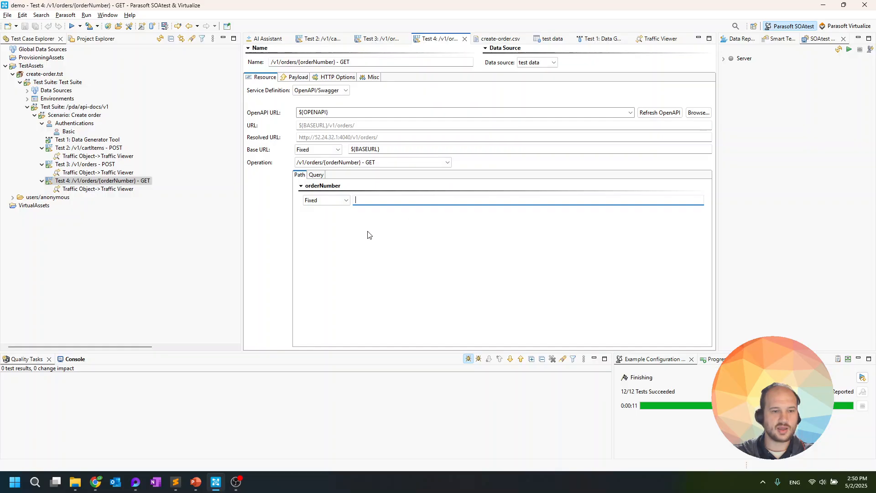
pyautogui.click(347, 200)
pyautogui.click(337, 221)
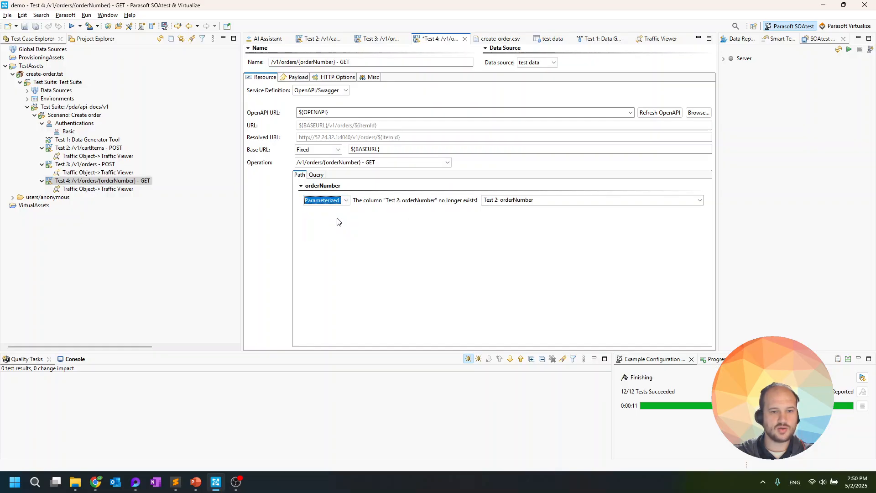
pyautogui.click(699, 200)
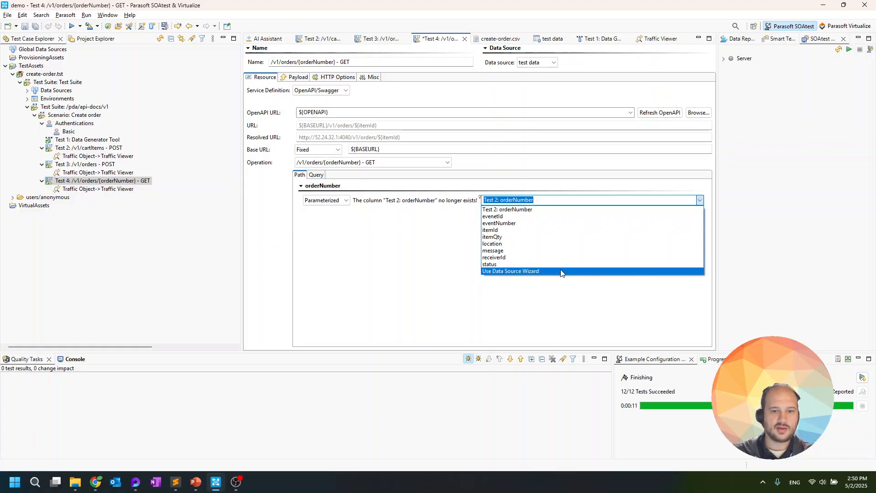
pyautogui.click(548, 272)
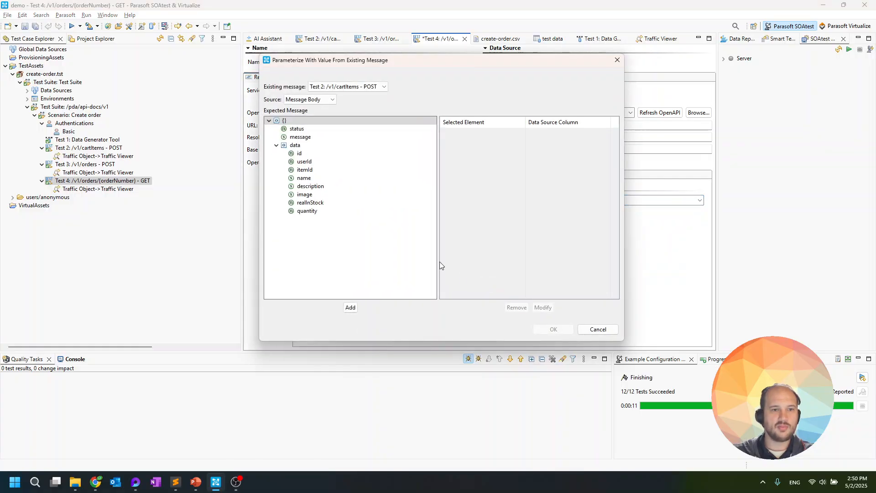
# Choose the Test 3: /v1/orders - POST message as the source and add its orderNumber element for extraction.
pyautogui.click(384, 87)
pyautogui.click(378, 102)
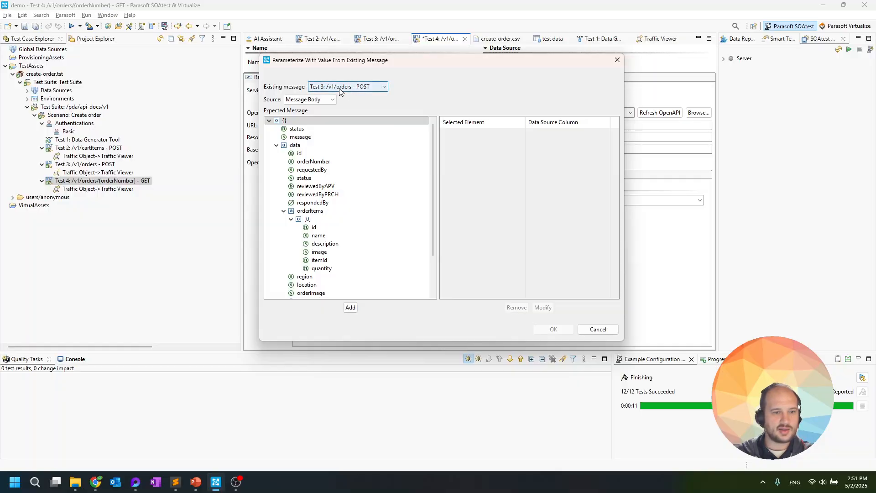
pyautogui.click(313, 161)
pyautogui.click(350, 307)
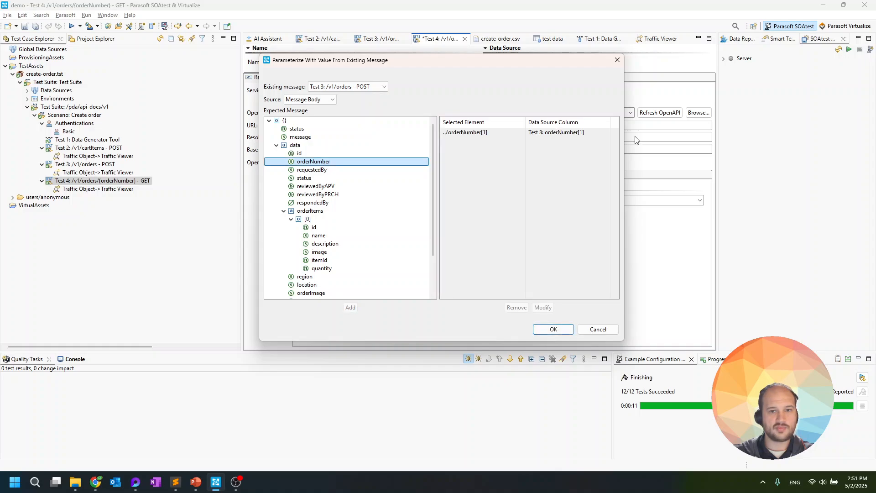
# Set the custom column name of the extracted orderNumber element to orderNumber and apply the parameterization from the existing message.
pyautogui.click(539, 132)
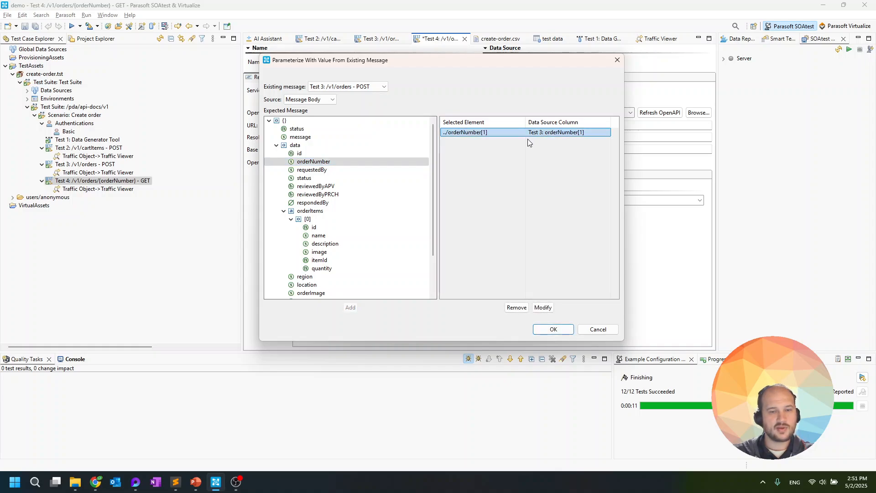
pyautogui.click(543, 307)
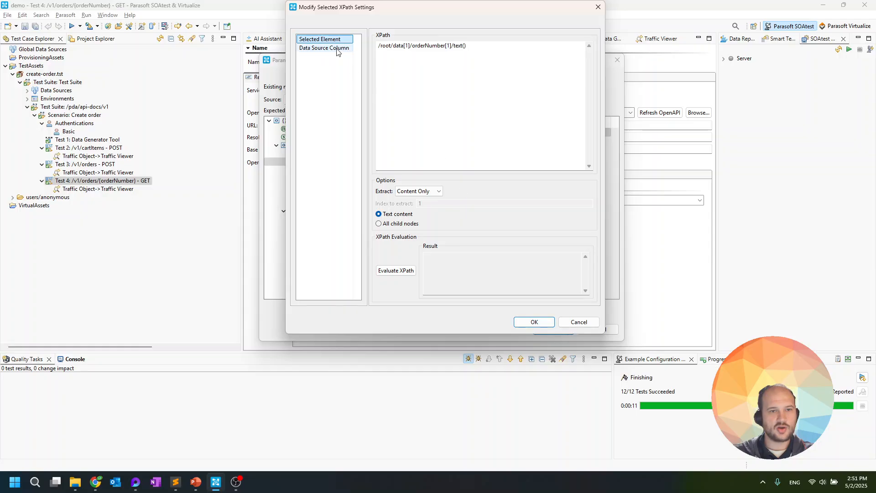
pyautogui.click(338, 48)
pyautogui.moveTo(529, 35); pyautogui.dragTo(508, 36)
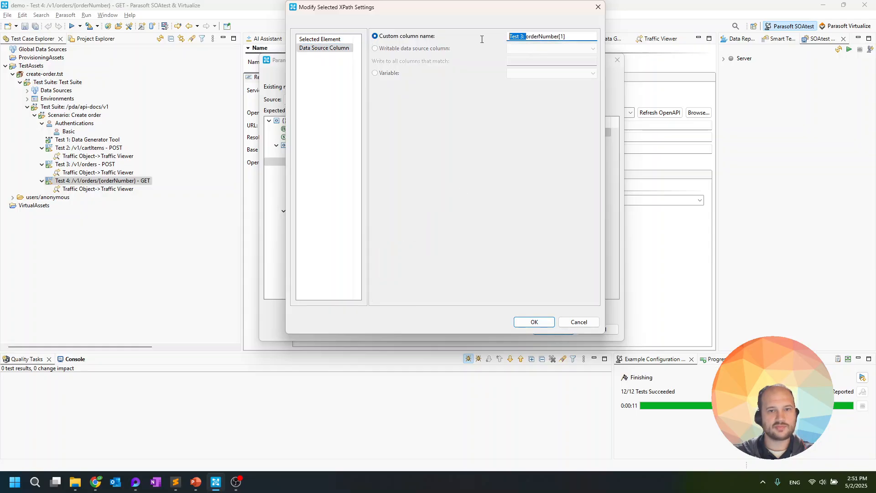
pyautogui.press('BackSpace')
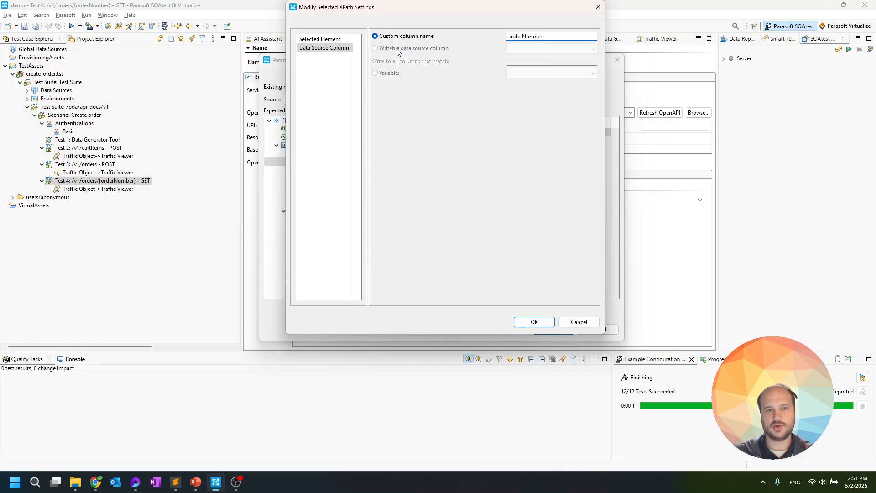
pyautogui.click(540, 324)
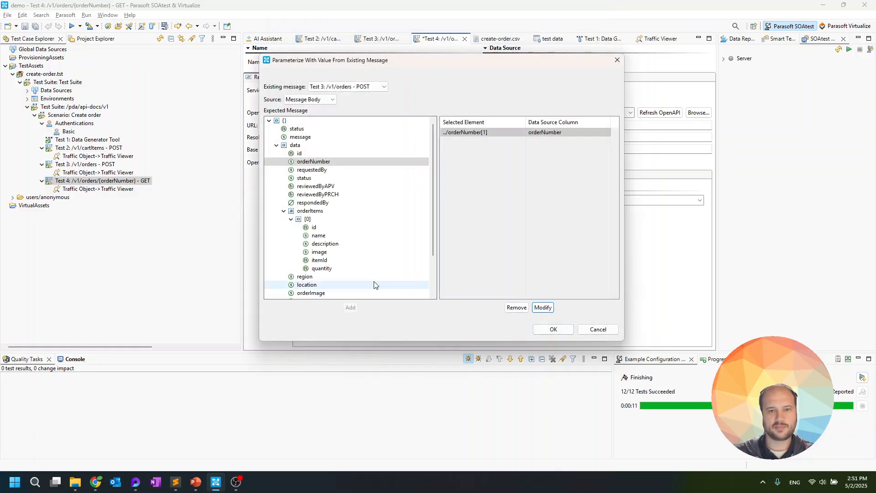
pyautogui.click(542, 327)
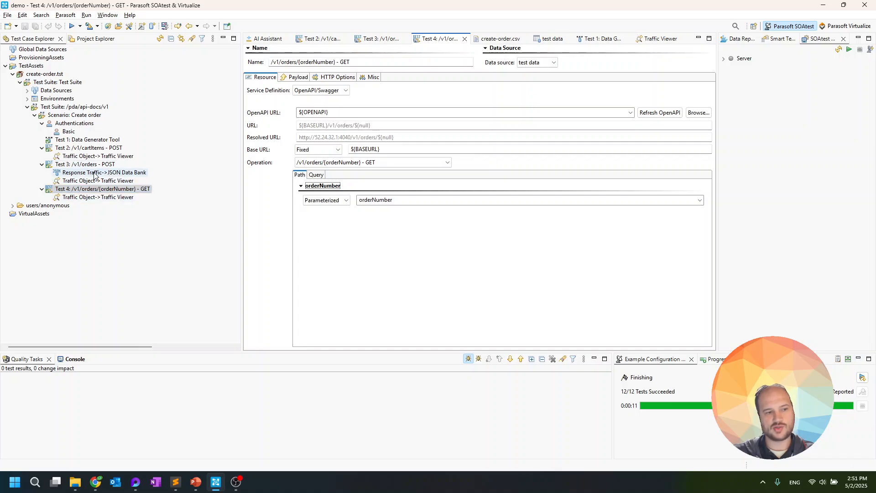
# Add a JSON Assertor output to the response traffic of the Test 4: /v1/orders/{orderNumber} GET test.
pyautogui.click(91, 188)
pyautogui.rightClick(126, 191)
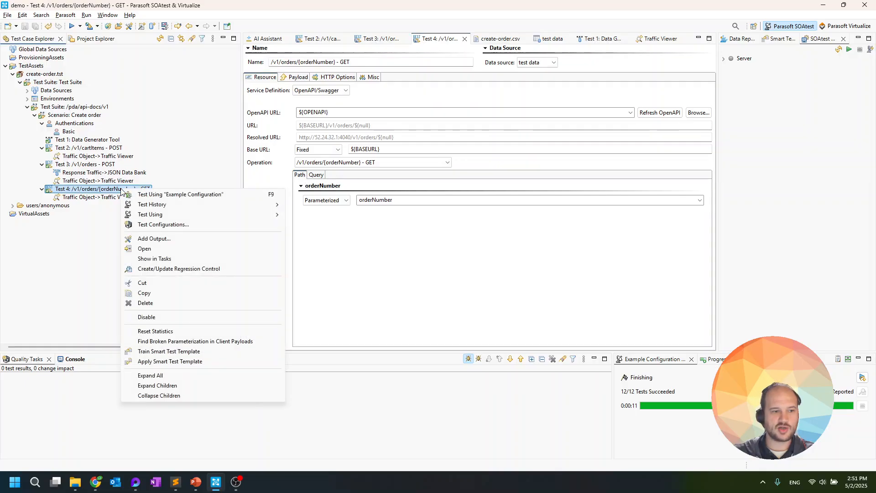
pyautogui.click(200, 238)
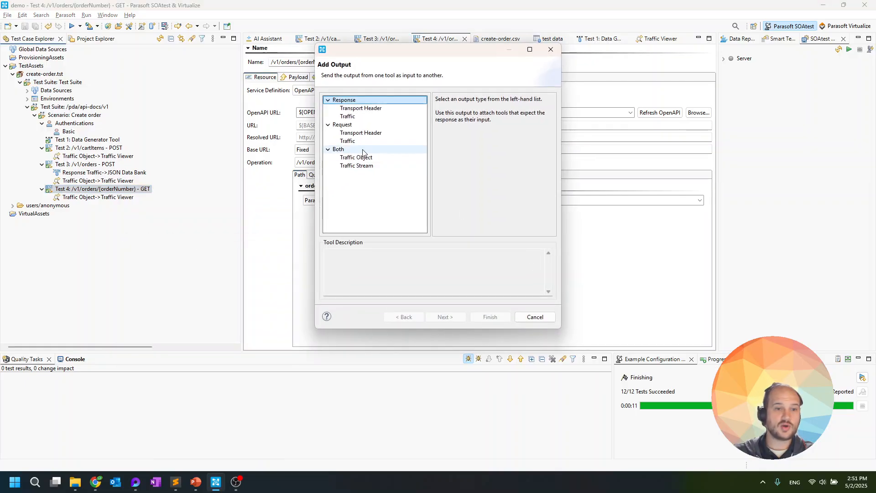
pyautogui.click(360, 117)
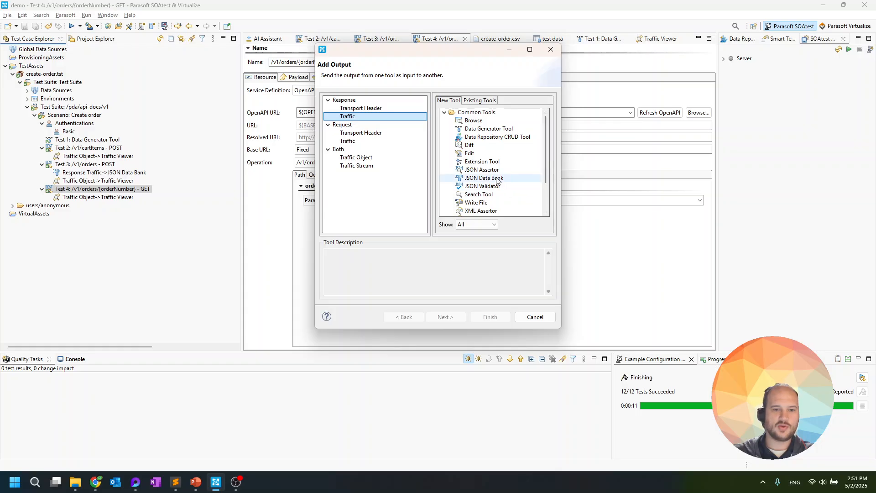
pyautogui.click(481, 170)
pyautogui.click(490, 316)
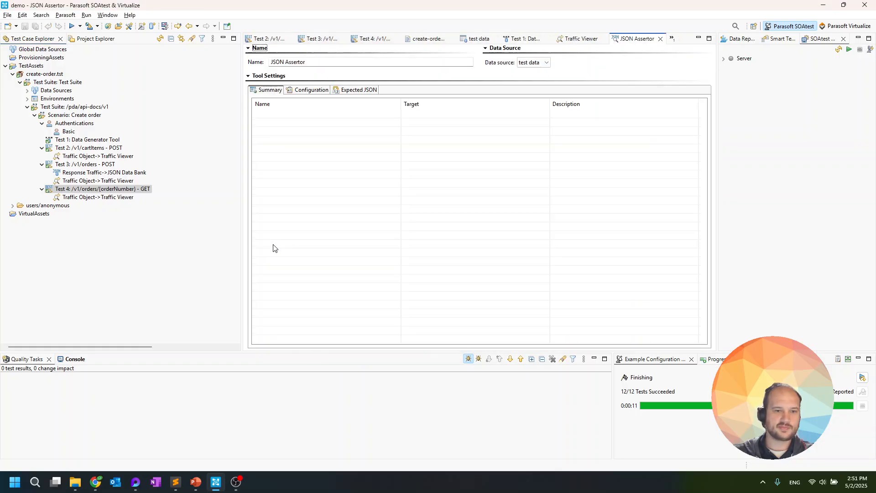
# Add a Value Assertion for the top-level status element in the JSON Assertor configuration.
pyautogui.click(311, 90)
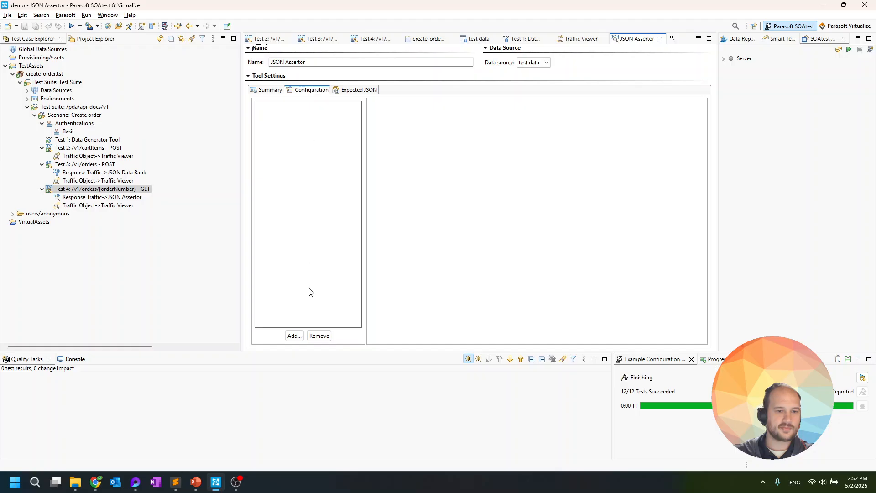
pyautogui.click(292, 335)
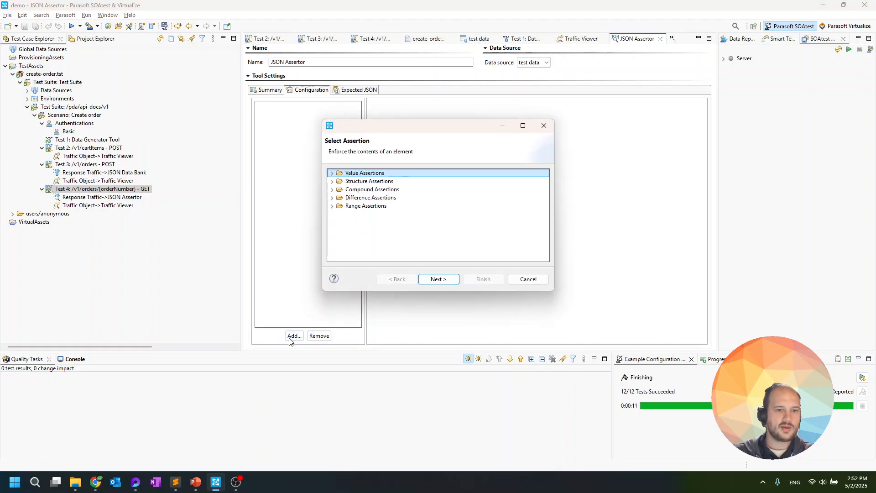
pyautogui.click(331, 173)
pyautogui.click(371, 181)
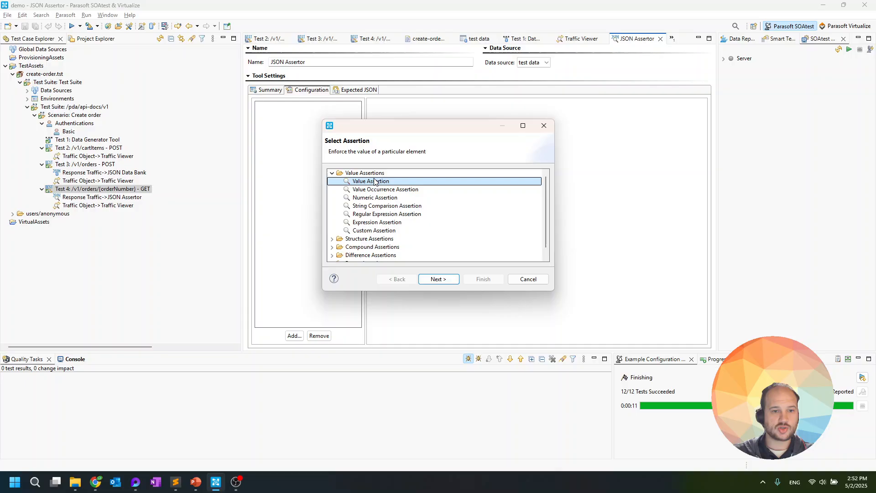
pyautogui.click(436, 280)
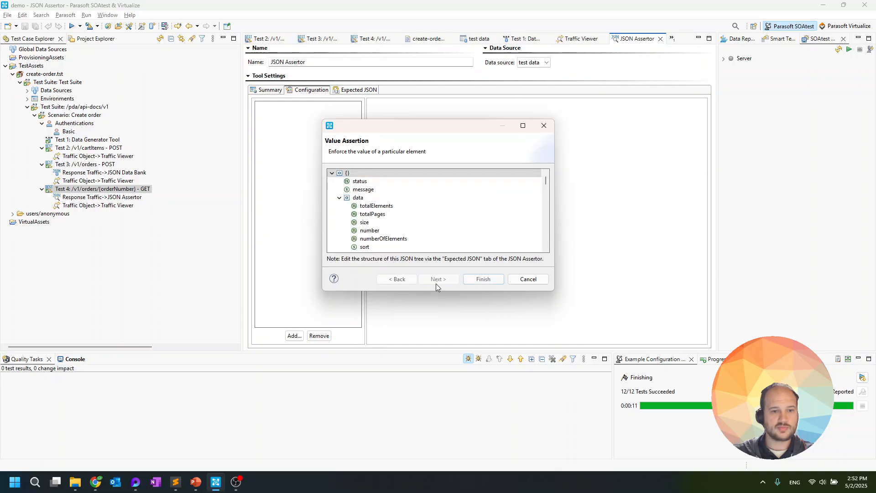
pyautogui.click(359, 182)
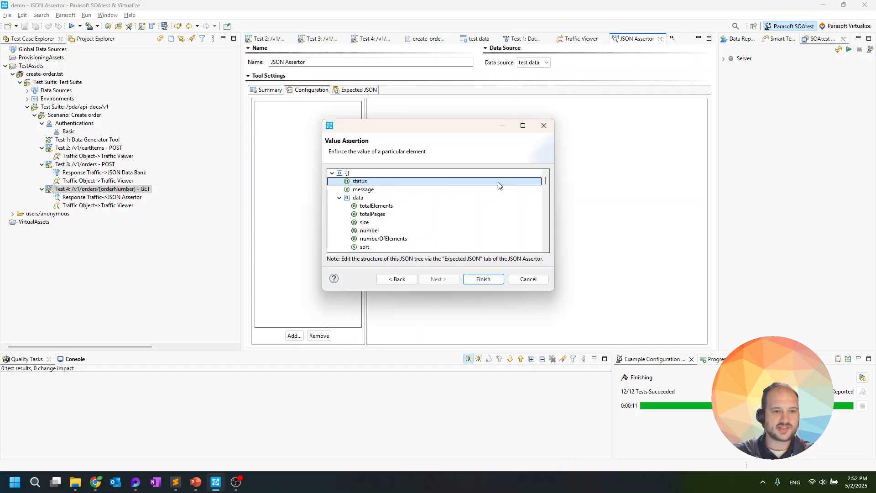
pyautogui.click(483, 279)
# Parameterize the expected value of the status assertion with the status column and save the JSON Assertor.
pyautogui.click(461, 146)
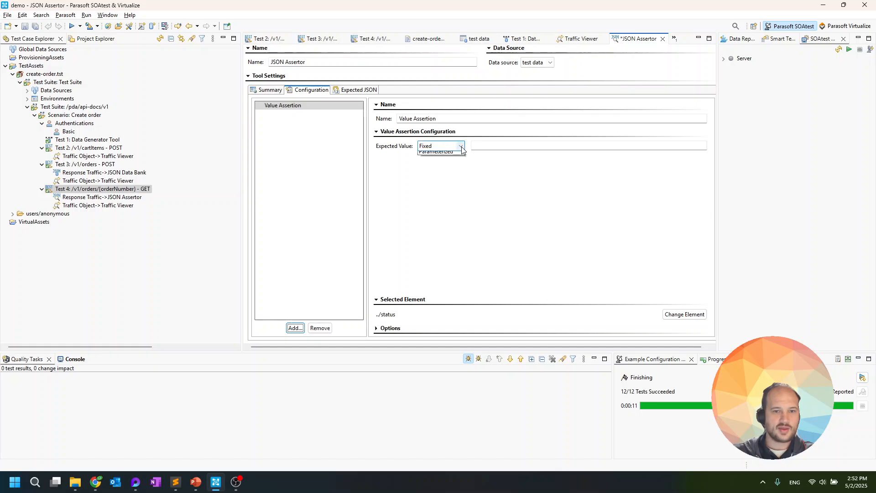
pyautogui.click(455, 160)
pyautogui.click(703, 145)
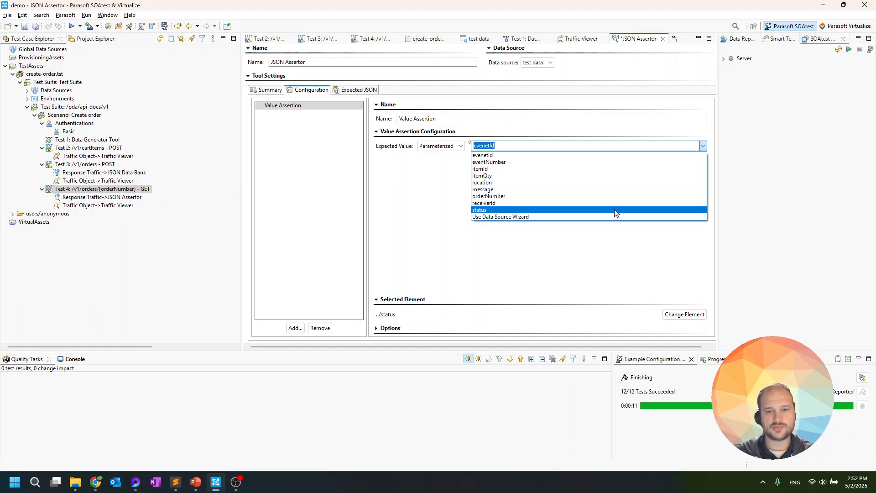
pyautogui.click(616, 211)
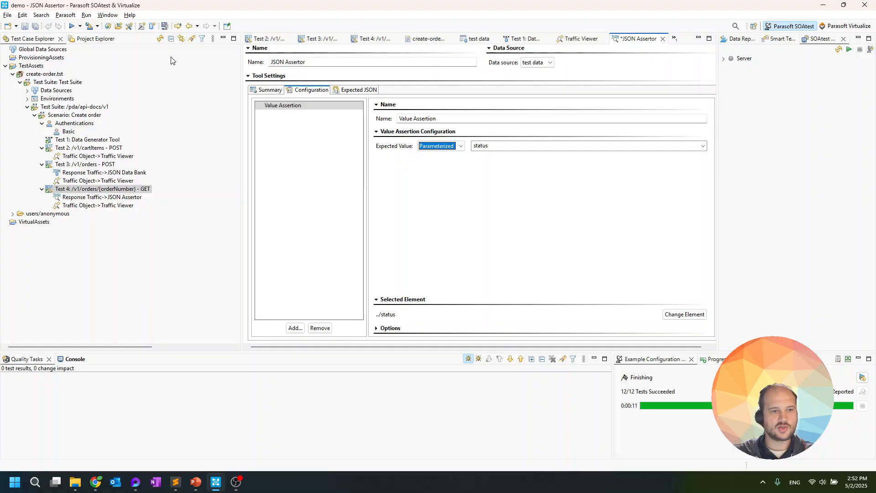
pyautogui.click(25, 28)
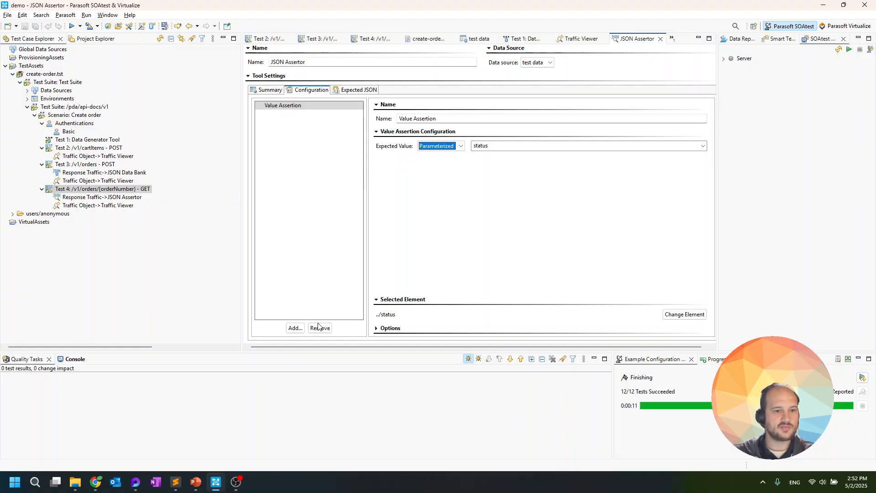
# Add a second Value Assertion to the JSON Assertor for the top-level message element.
pyautogui.click(295, 327)
pyautogui.click(331, 173)
pyautogui.click(371, 181)
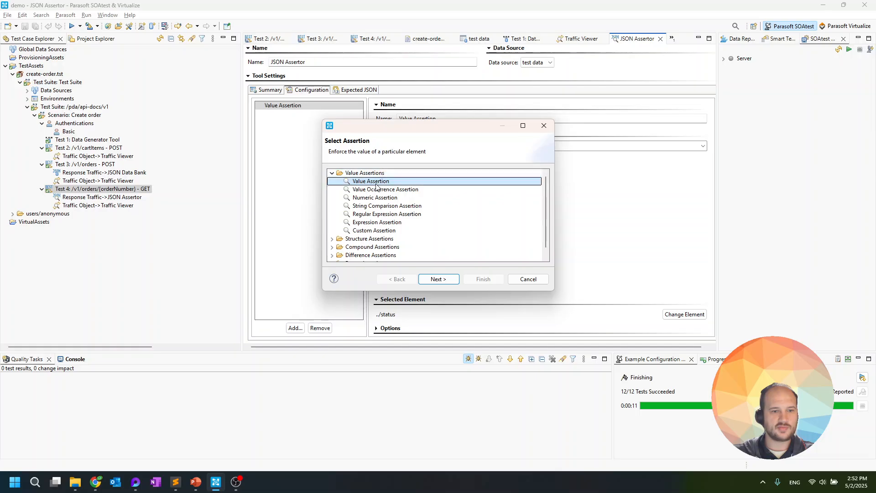
pyautogui.click(438, 278)
pyautogui.click(363, 189)
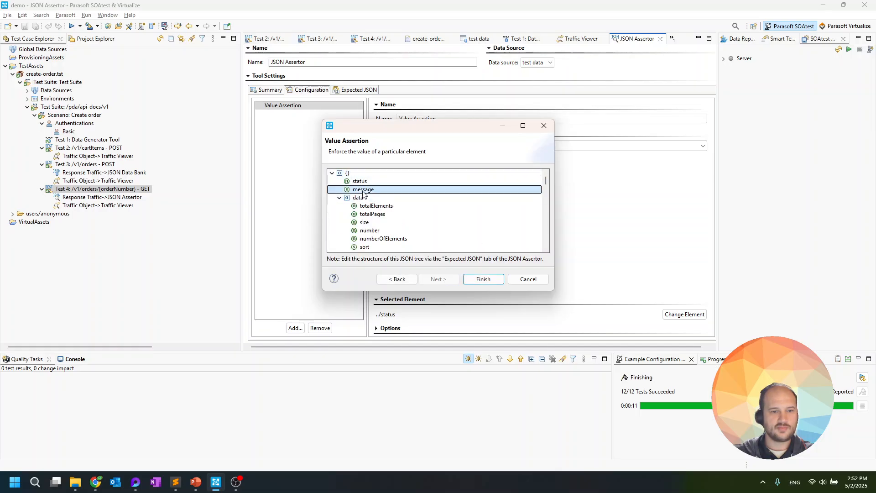
pyautogui.click(487, 279)
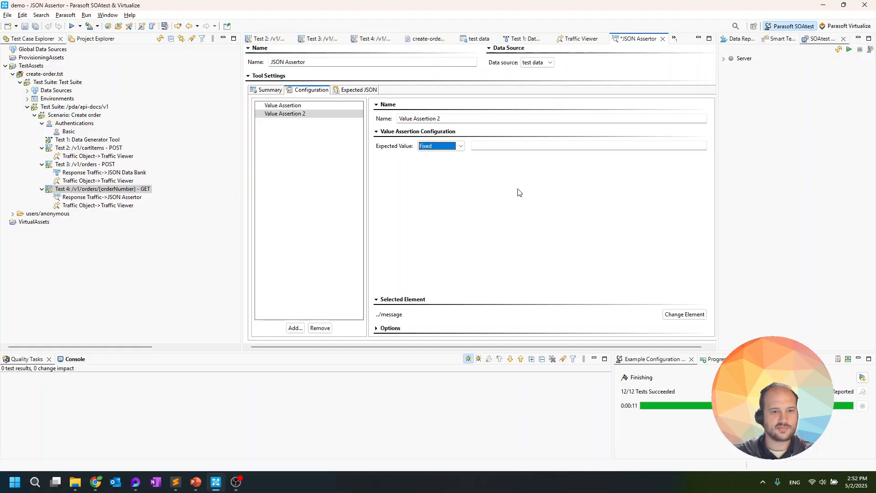
# Parameterize the expected value of the message assertion with the message column and save the JSON Assertor.
pyautogui.click(461, 146)
pyautogui.click(456, 162)
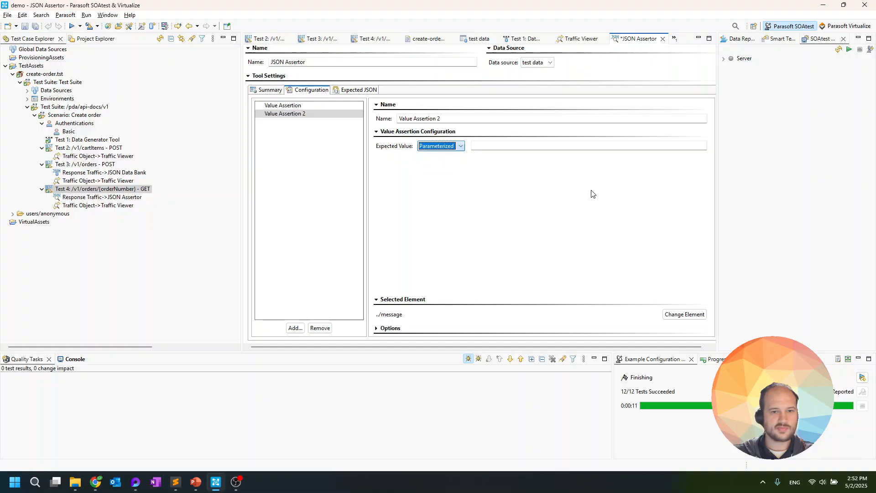
pyautogui.click(702, 146)
pyautogui.click(618, 191)
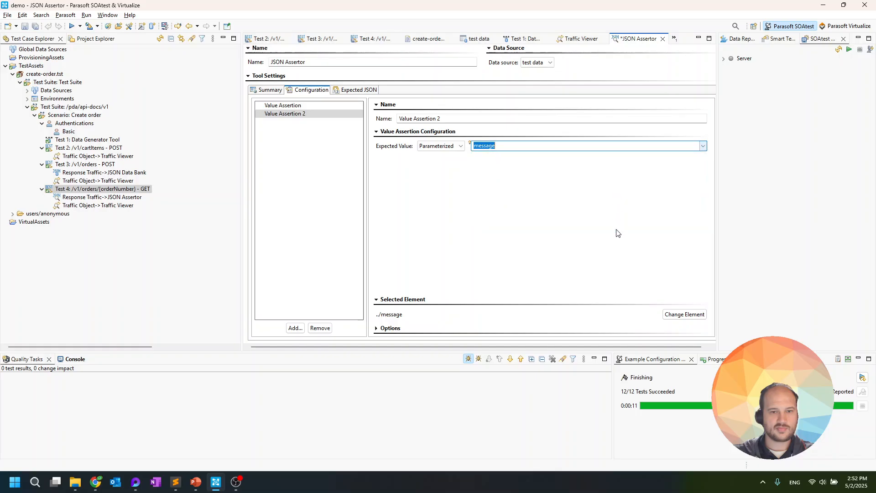
pyautogui.click(24, 26)
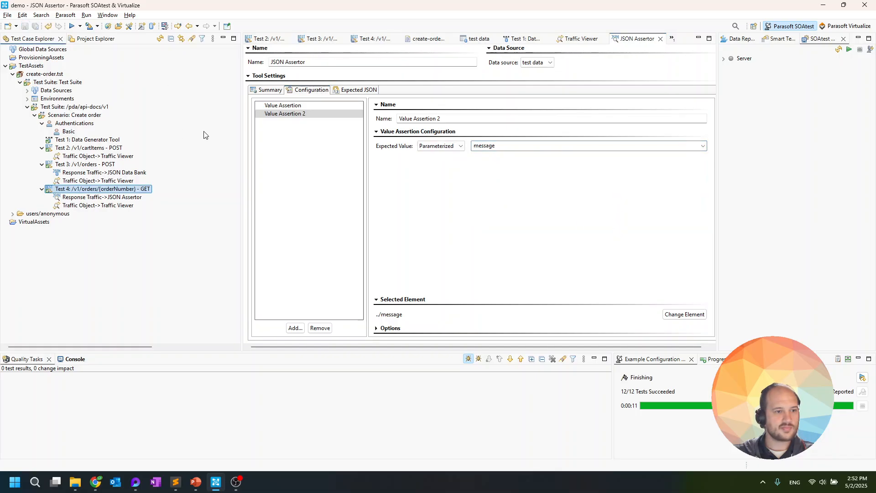
# Run create-order.tst using Example Configuration and examine the request header and response body in the /v1/orders/{orderNumber} GET traffic.
pyautogui.rightClick(46, 73)
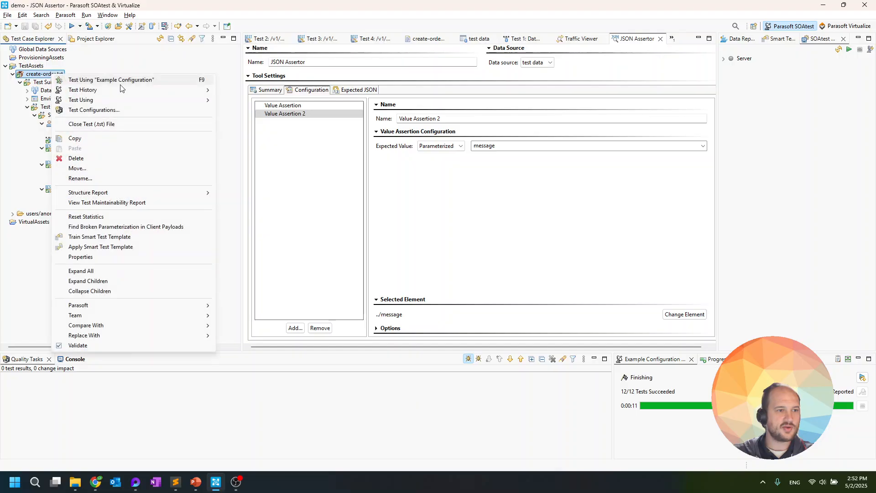
pyautogui.click(136, 80)
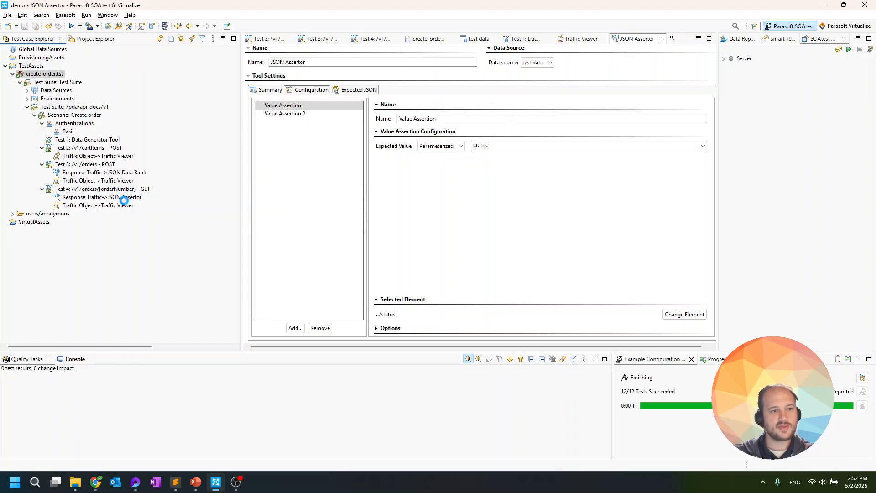
pyautogui.doubleClick(120, 205)
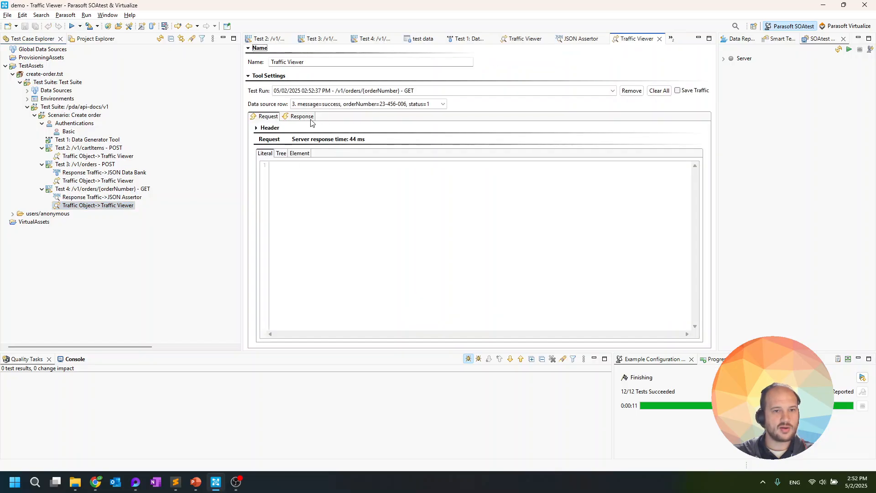
pyautogui.click(265, 129)
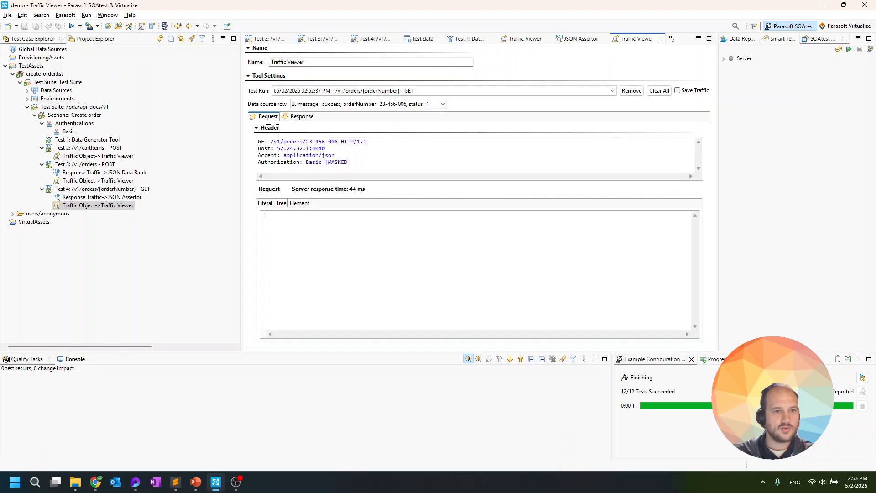
pyautogui.moveTo(306, 142); pyautogui.dragTo(337, 139)
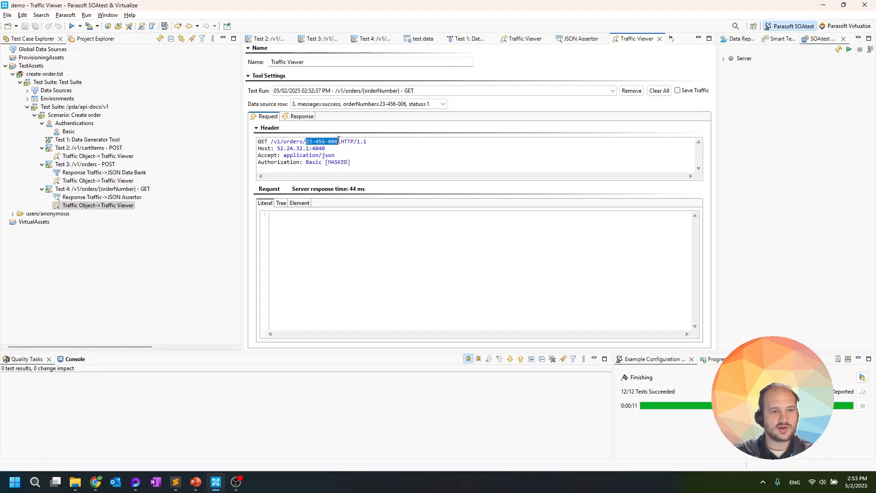
pyautogui.click(295, 118)
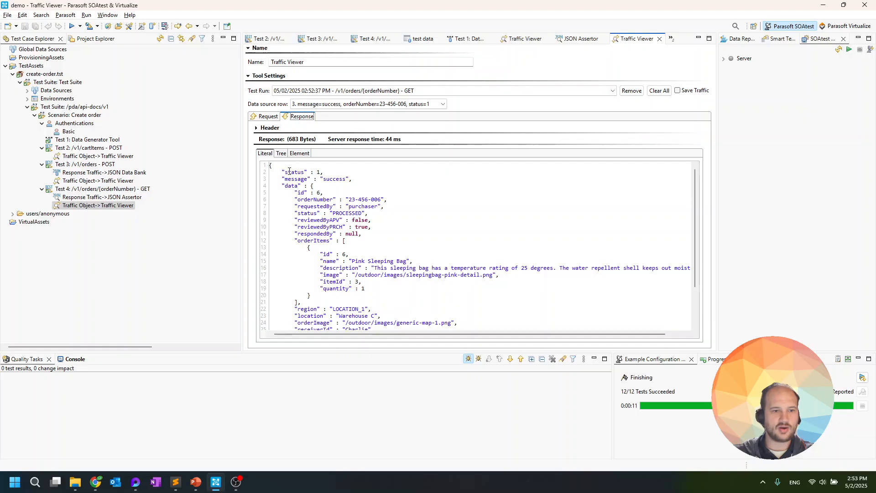
pyautogui.moveTo(285, 172)
pyautogui.mouseDown()
pyautogui.moveTo(353, 179)
pyautogui.moveTo(279, 178)
pyautogui.mouseUp()
pyautogui.click(447, 183)
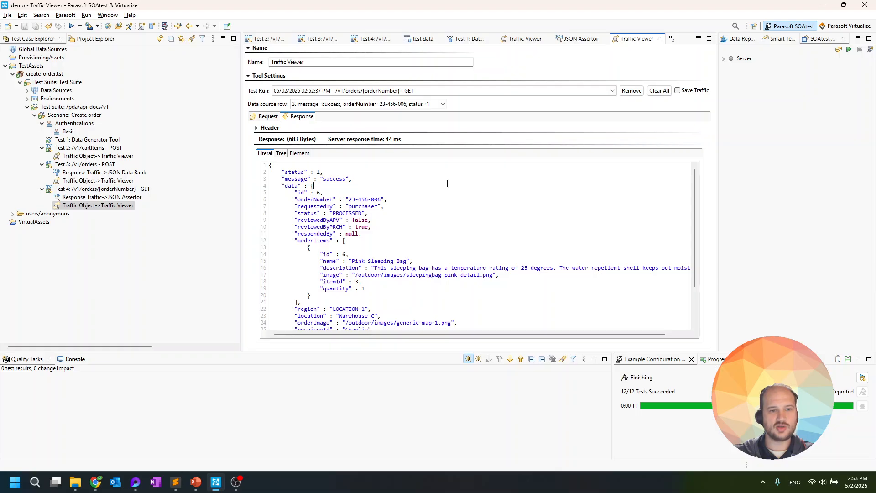